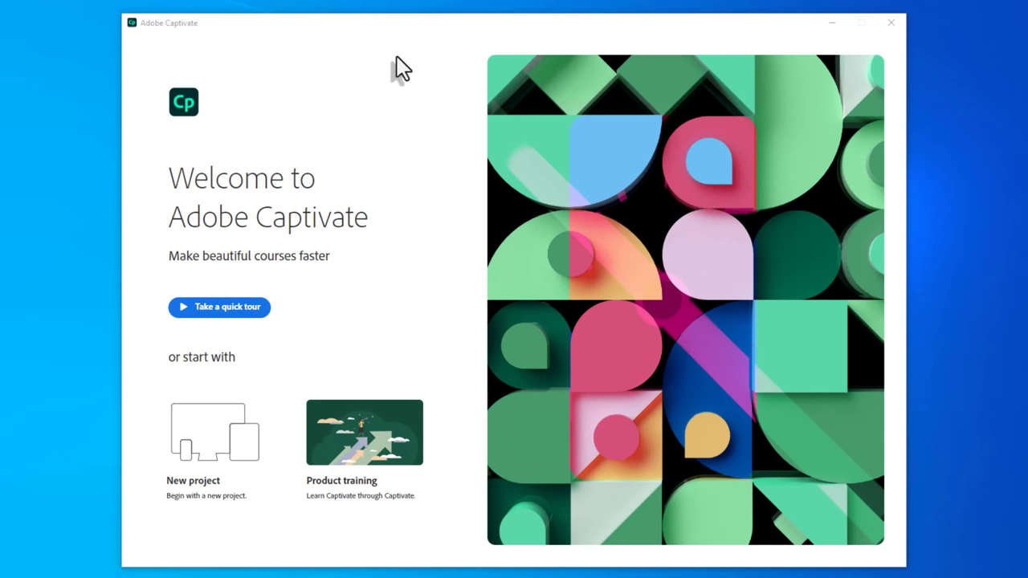
- Create a new blank project and open the screen recorder for a software simulation
click(93, 37)
click(212, 436)
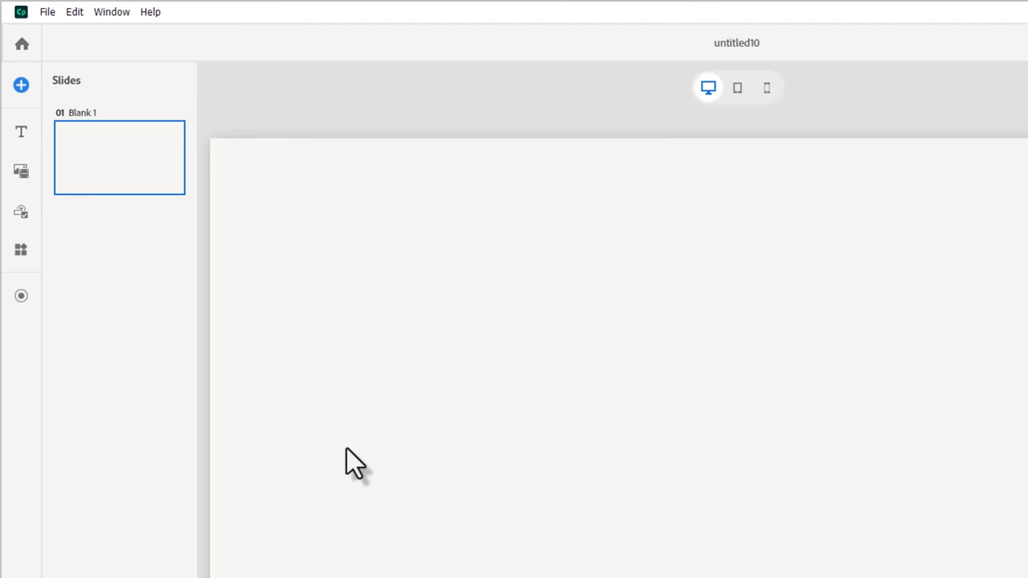
click(22, 296)
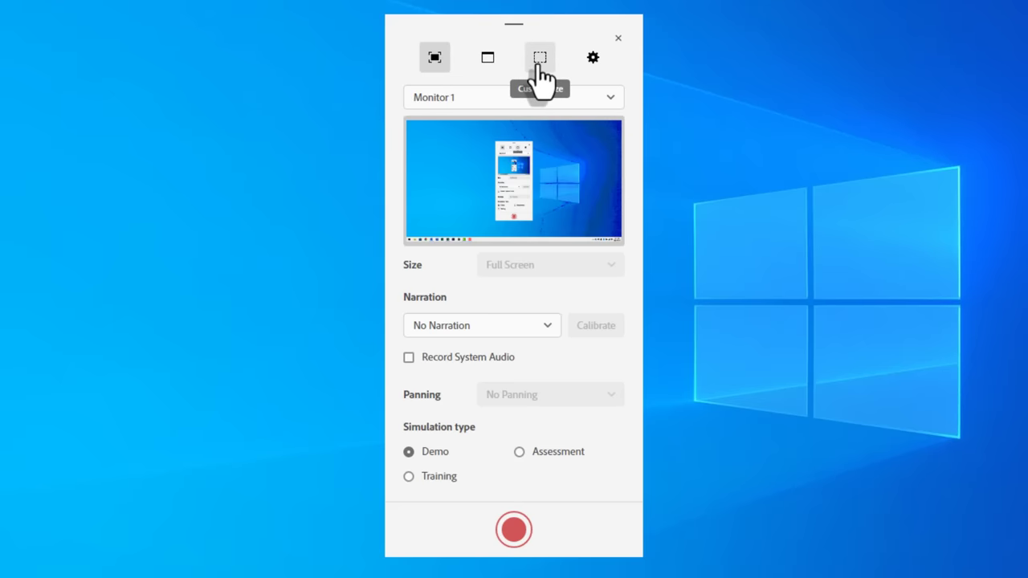
- Set the audio input device to Volume (Microphone (Insta360 Link)) in the recording settings and review the remaining options
click(592, 59)
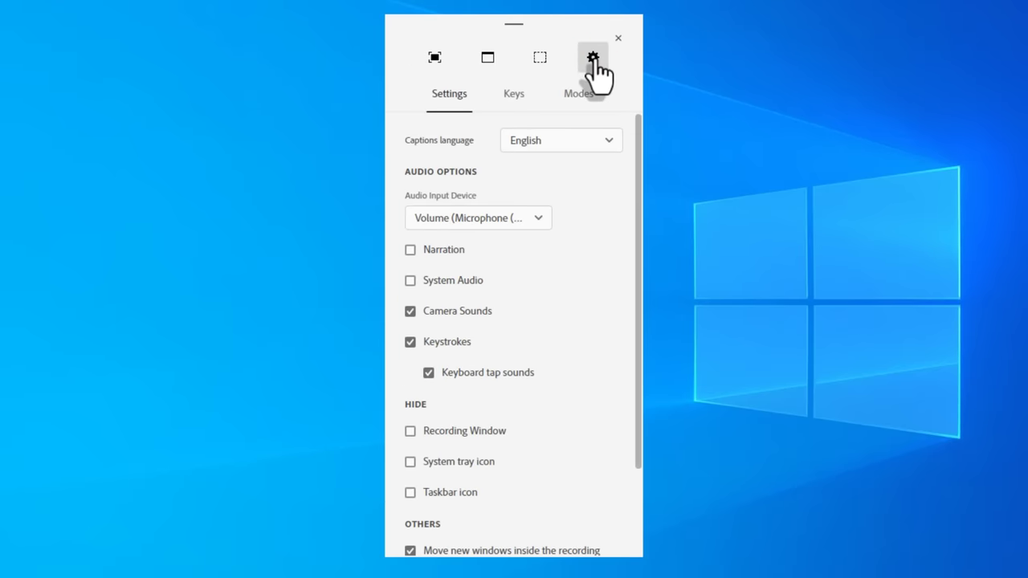
click(562, 143)
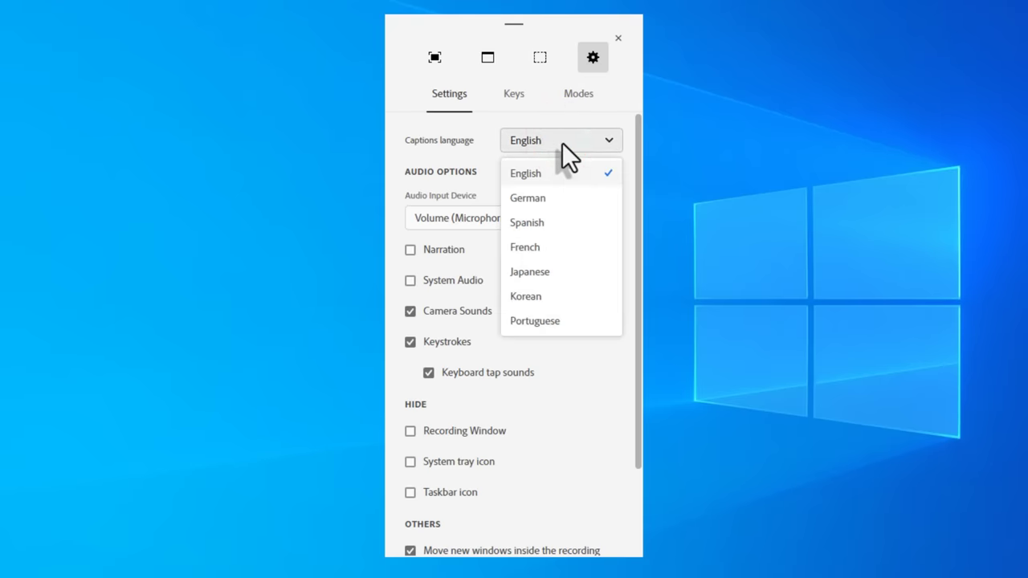
click(562, 143)
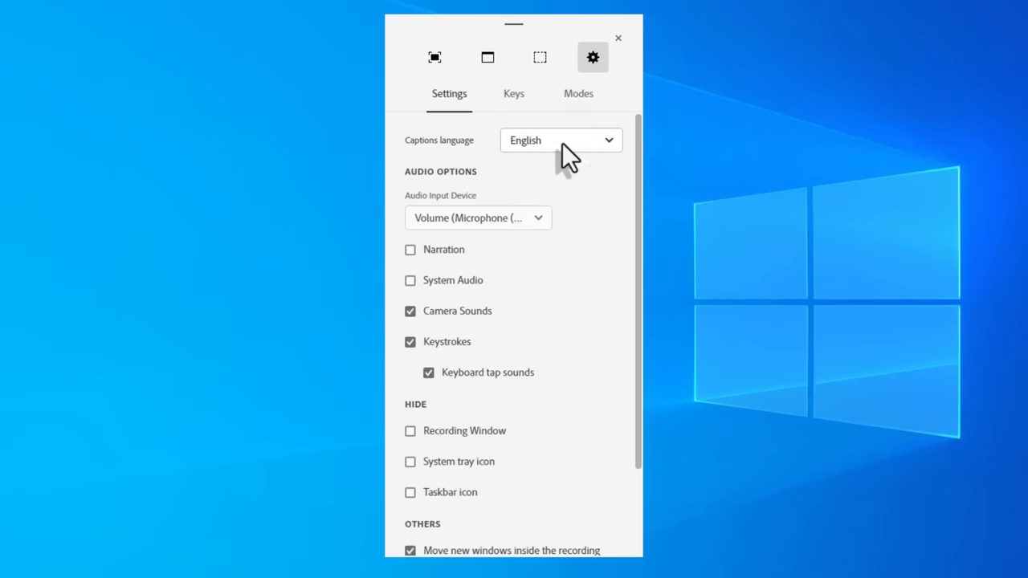
click(511, 219)
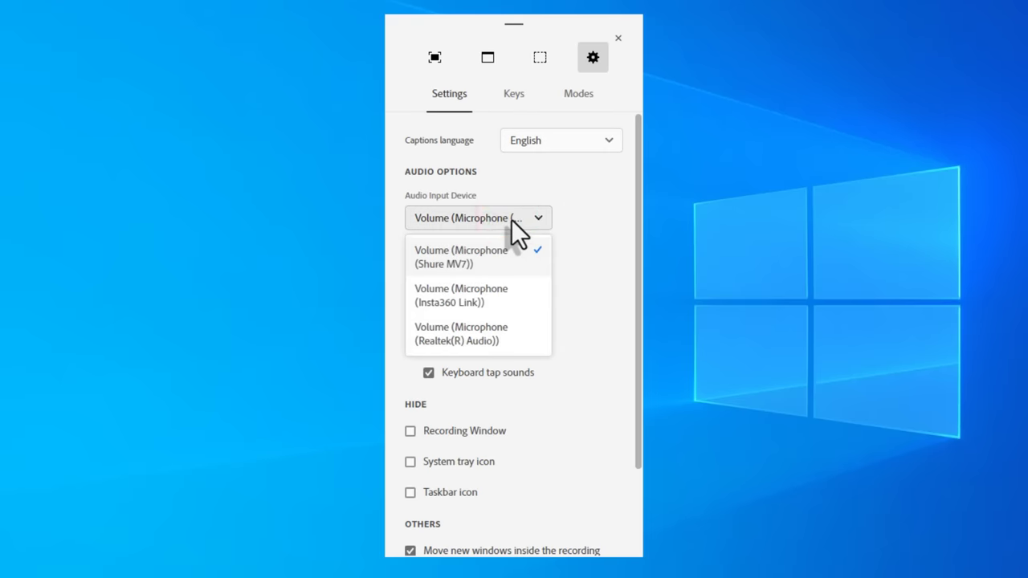
click(494, 297)
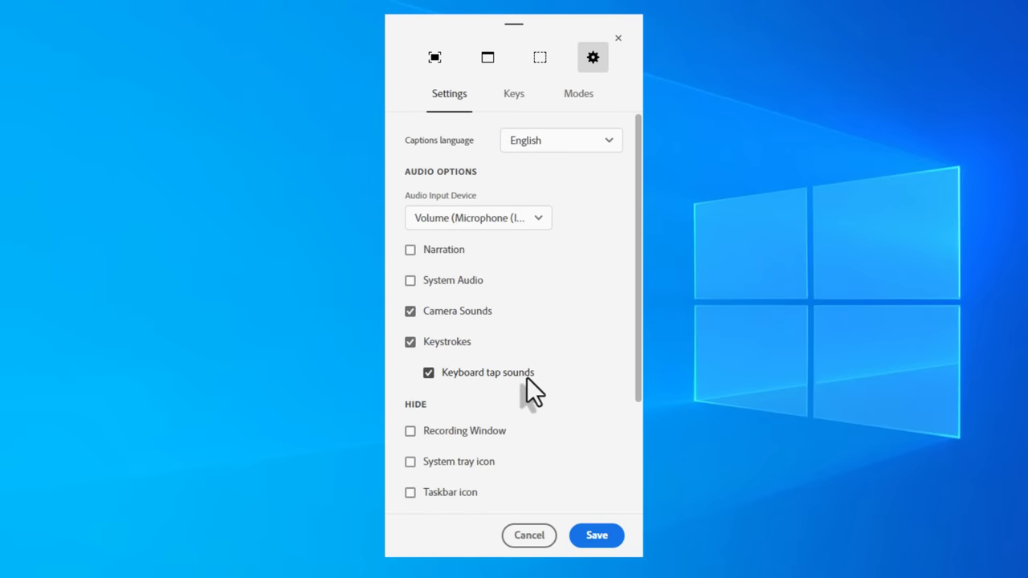
scroll(527, 379, down, 3)
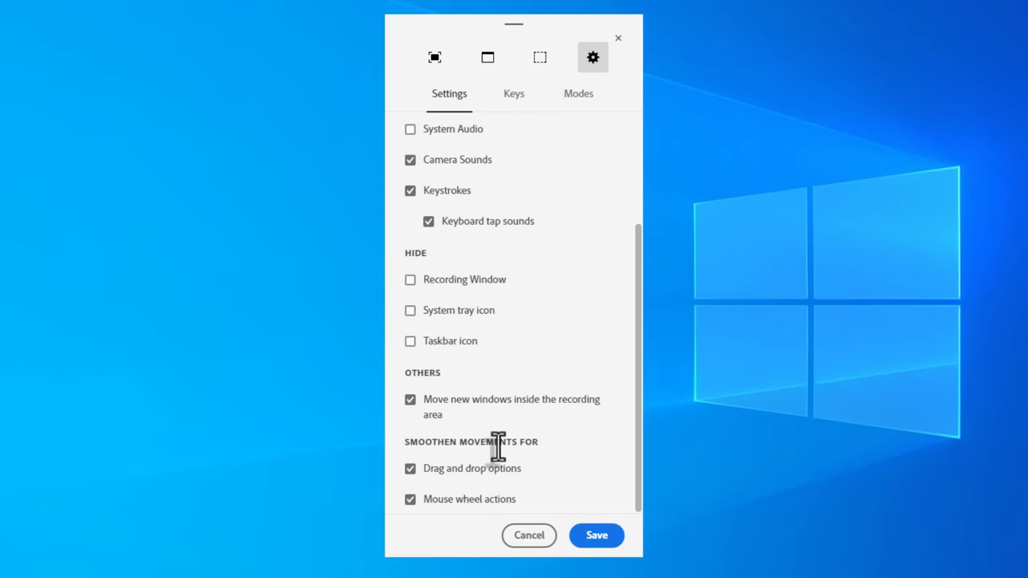
- Review the recording shortcut keys, show the Training mode options, and save the recorder settings
click(514, 95)
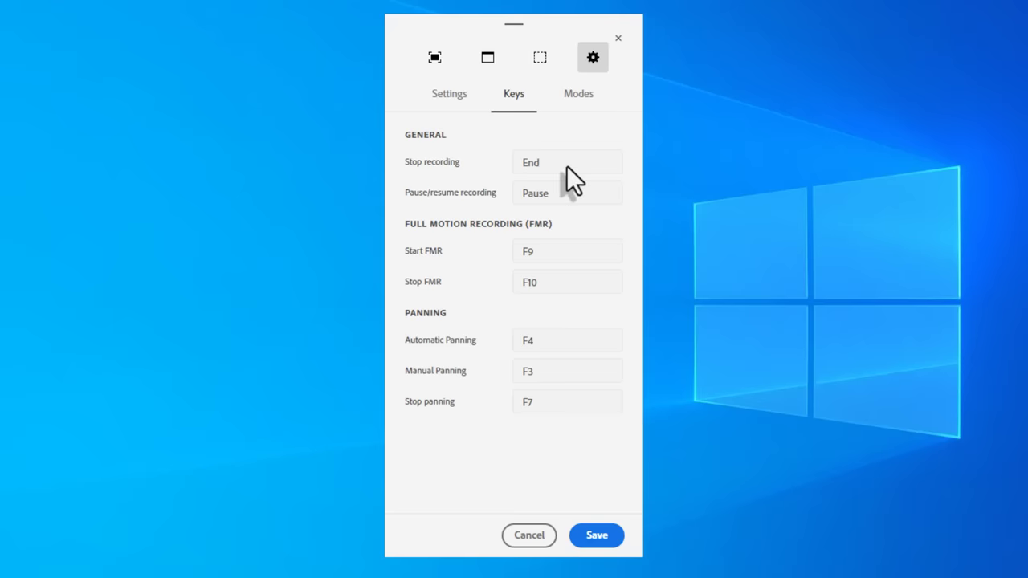
click(580, 94)
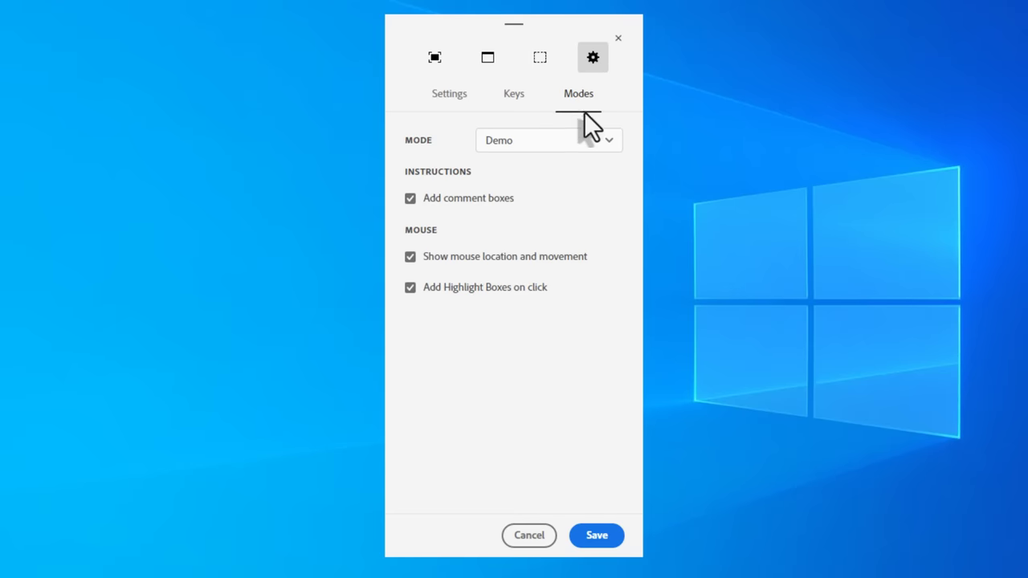
click(586, 140)
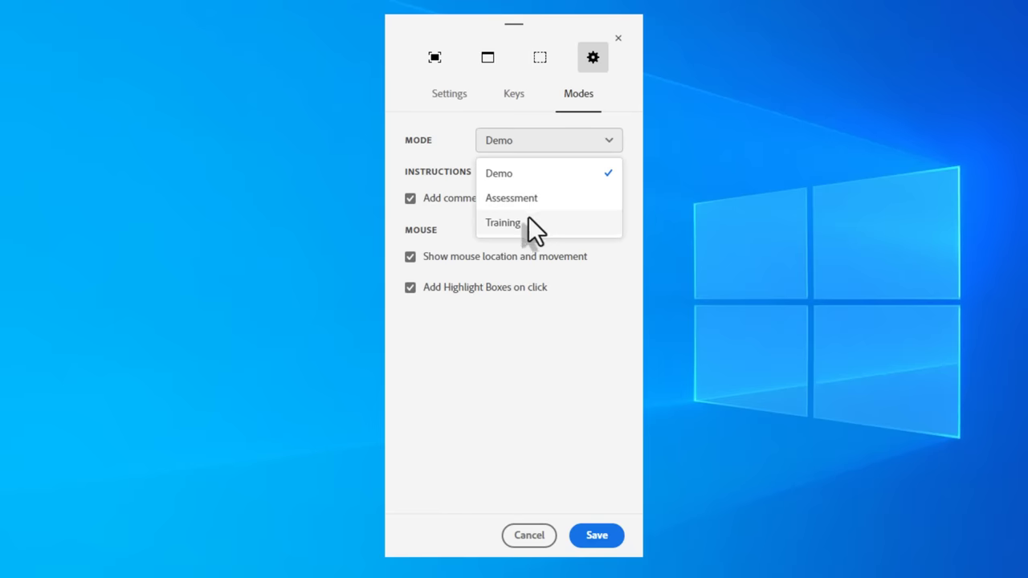
click(507, 220)
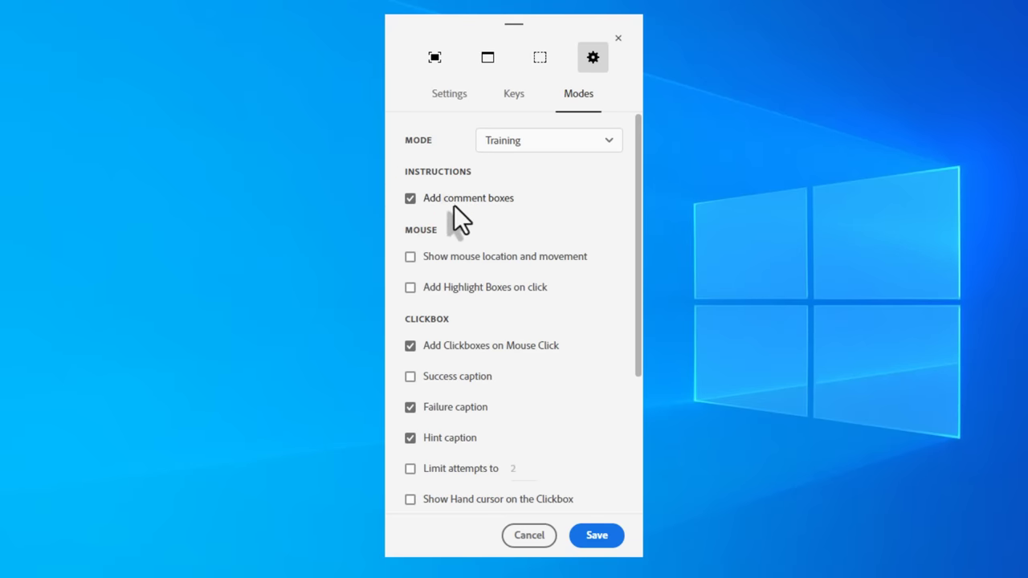
scroll(571, 296, down, 5)
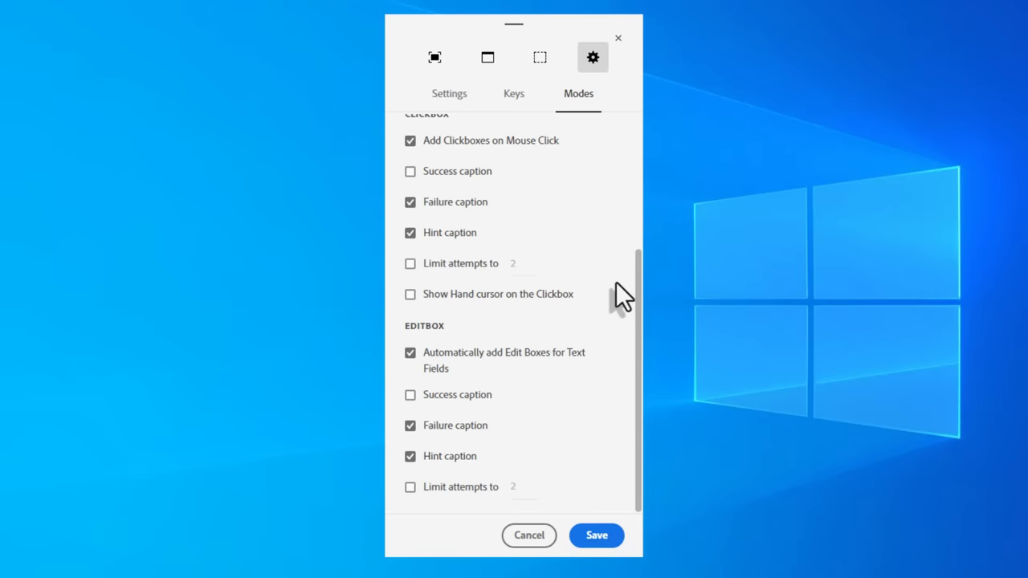
click(601, 531)
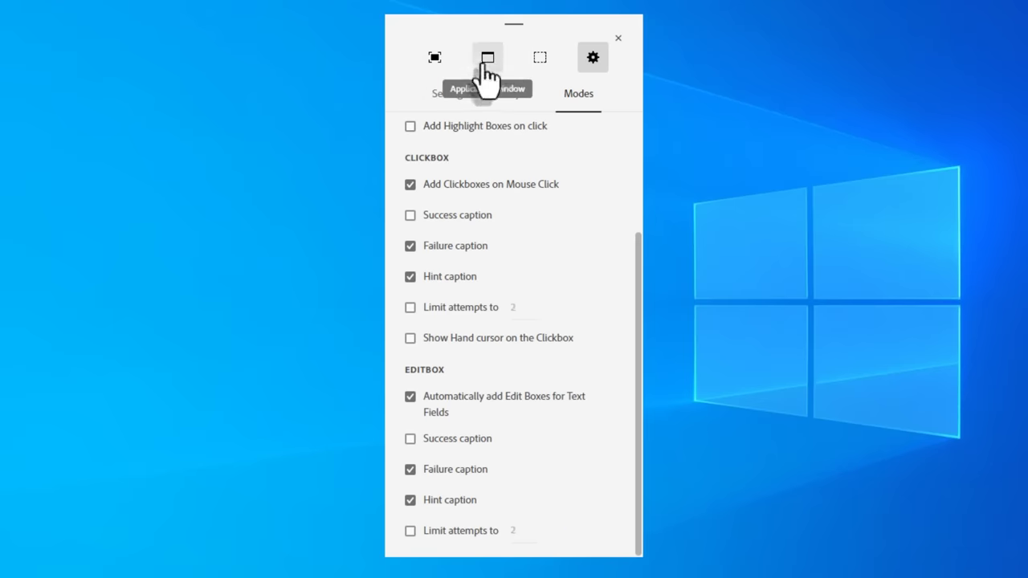
- Set the recorder to capture the full screen of Monitor 1
click(435, 73)
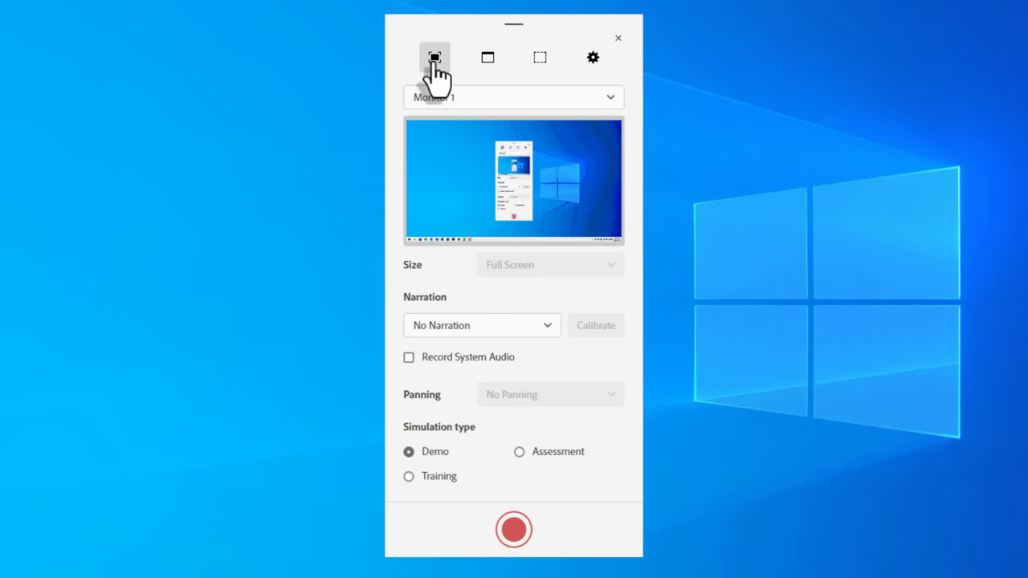
click(474, 96)
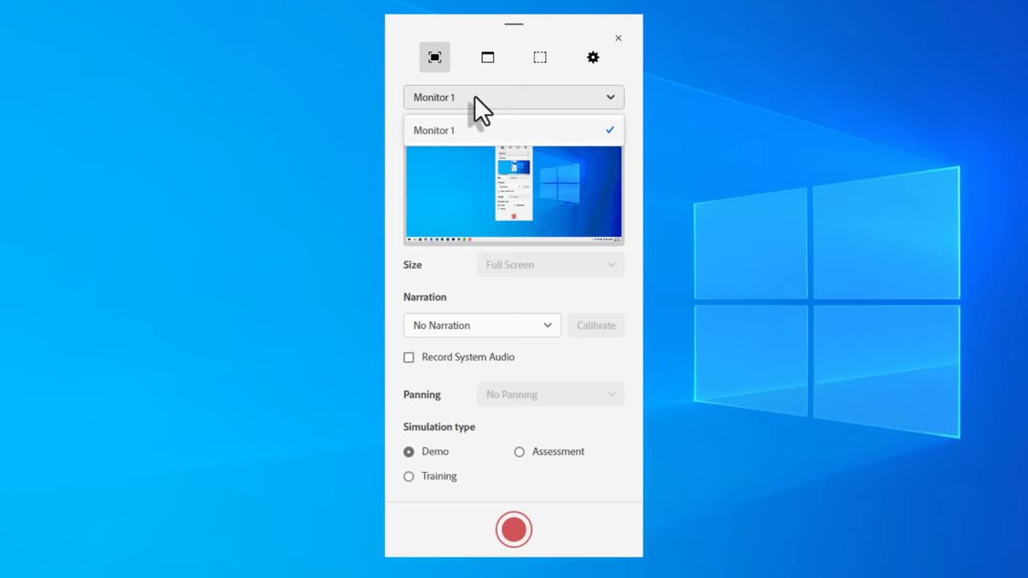
click(475, 130)
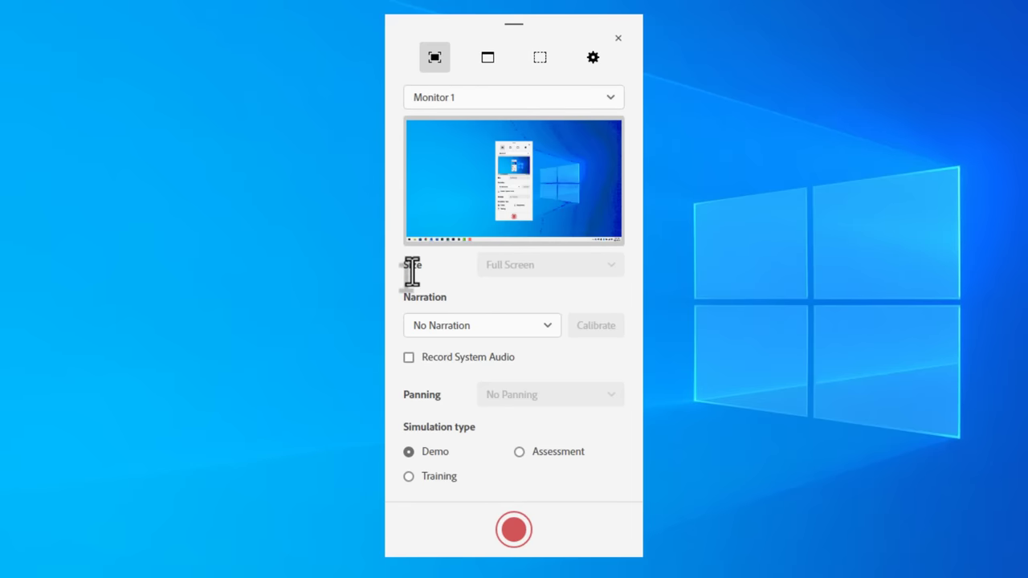
- Set the recorder to capture an application window and choose Microsoft Word as the recorded application
click(492, 59)
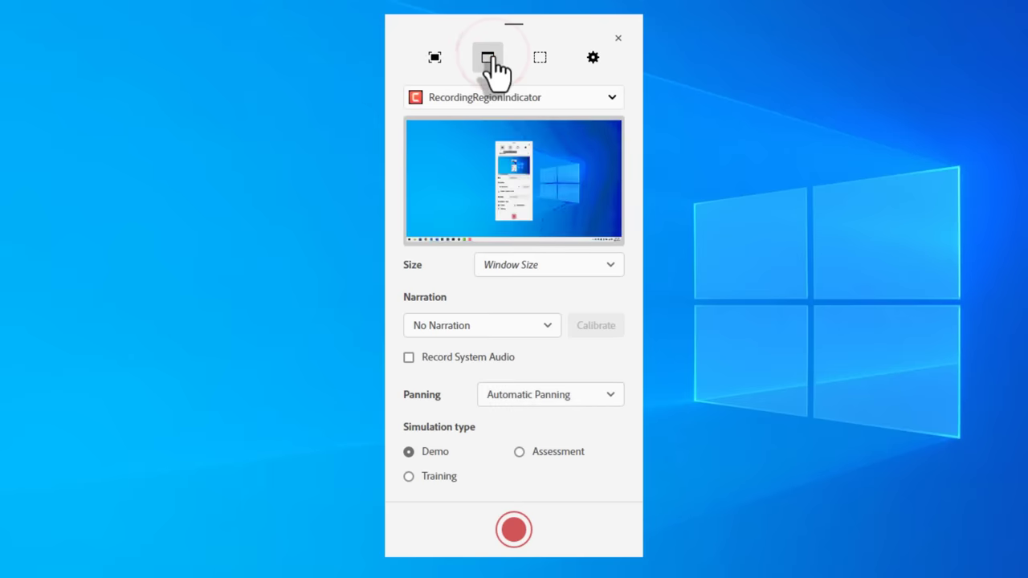
click(492, 98)
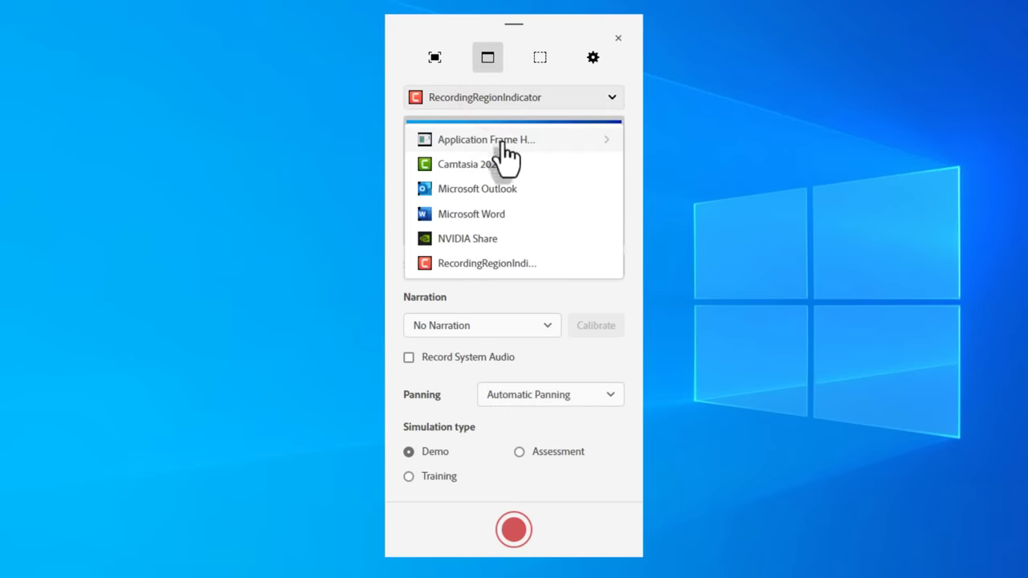
click(492, 214)
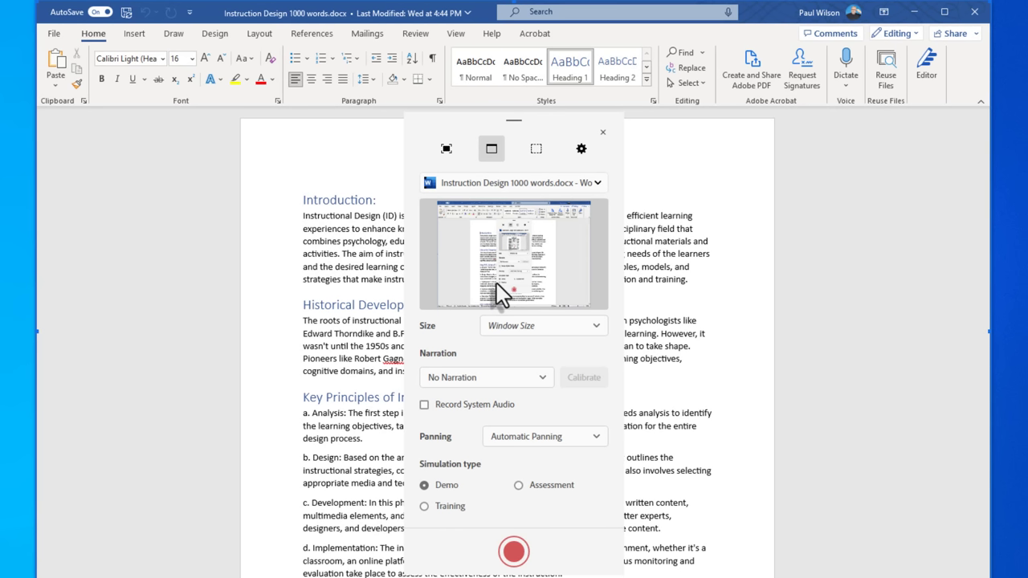
- Set a custom recording size of 1470 x 900 for the Word window
click(554, 327)
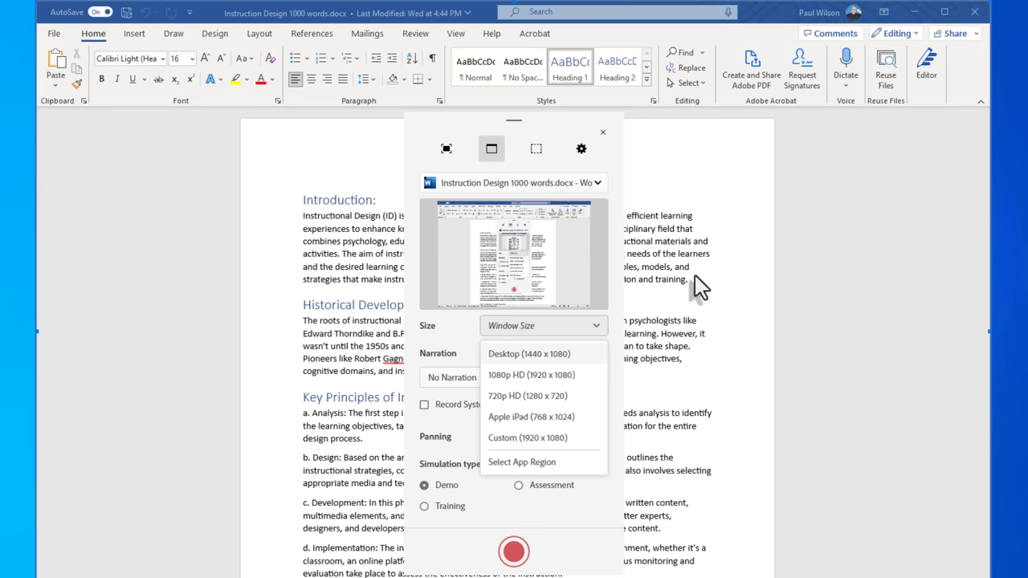
click(538, 437)
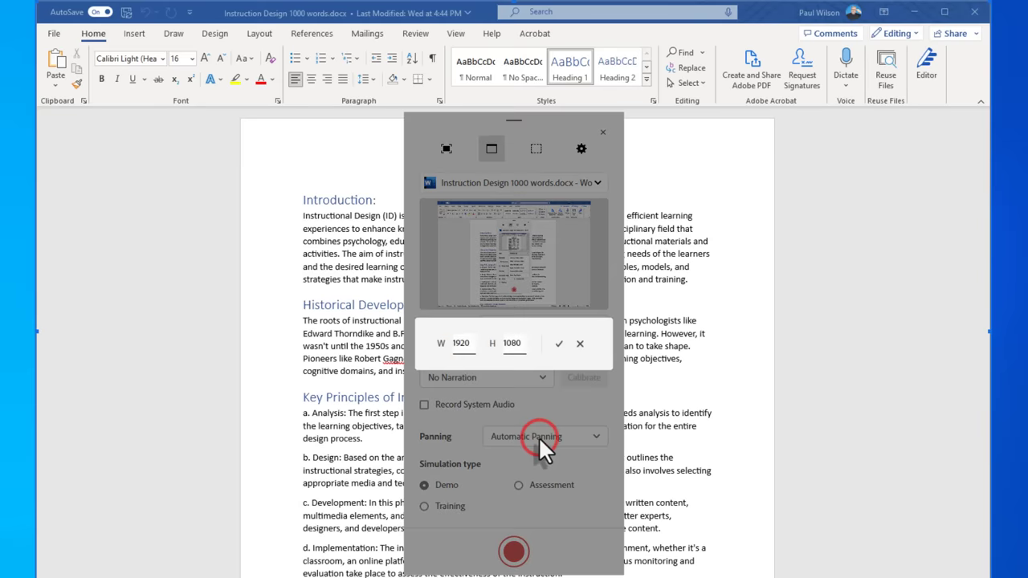
double_click(461, 343)
text(1470)
key(Tab)
text(900)
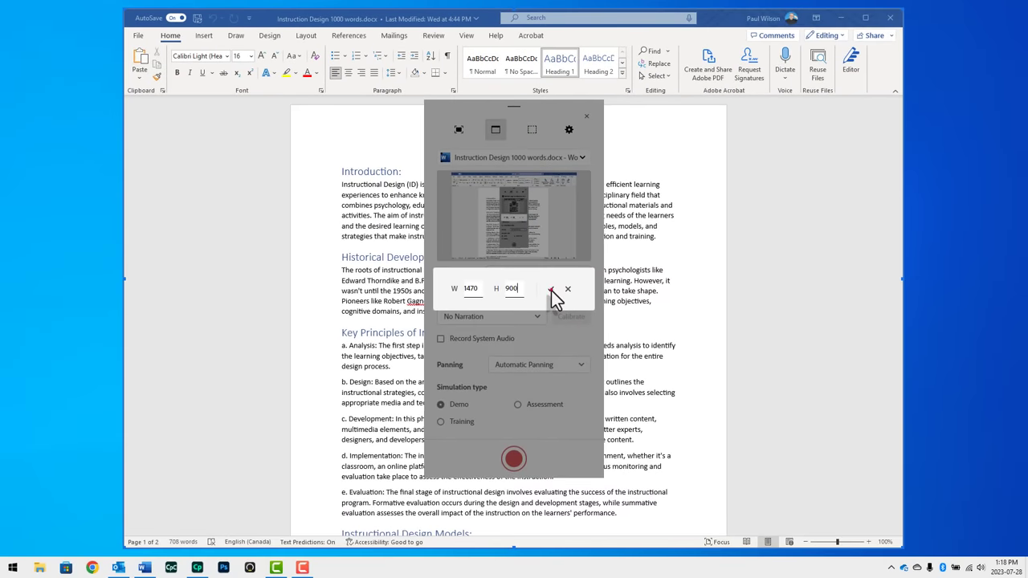
click(559, 344)
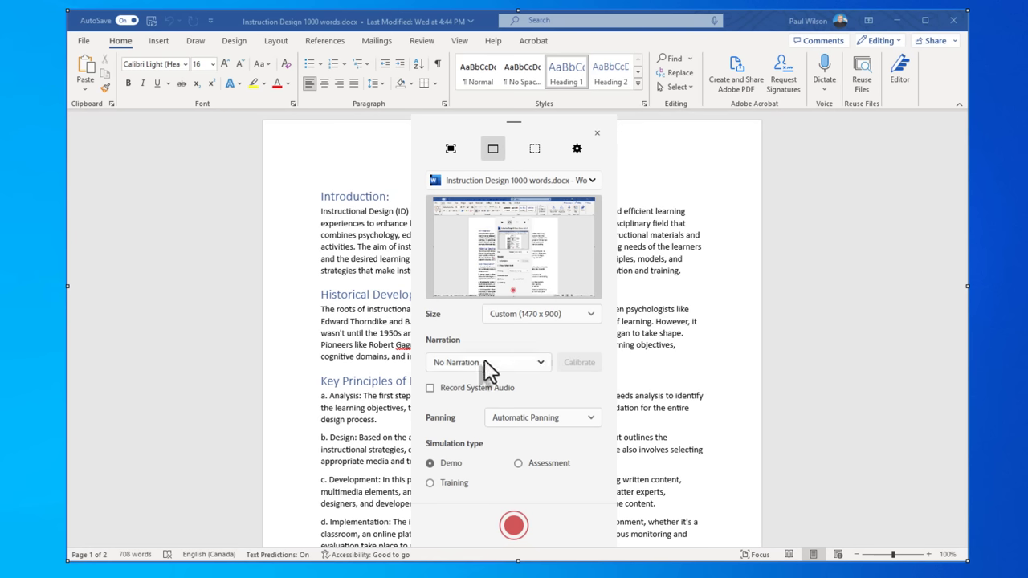
- Check the narration sources without changing them and set the recording's panning to No Panning
click(536, 362)
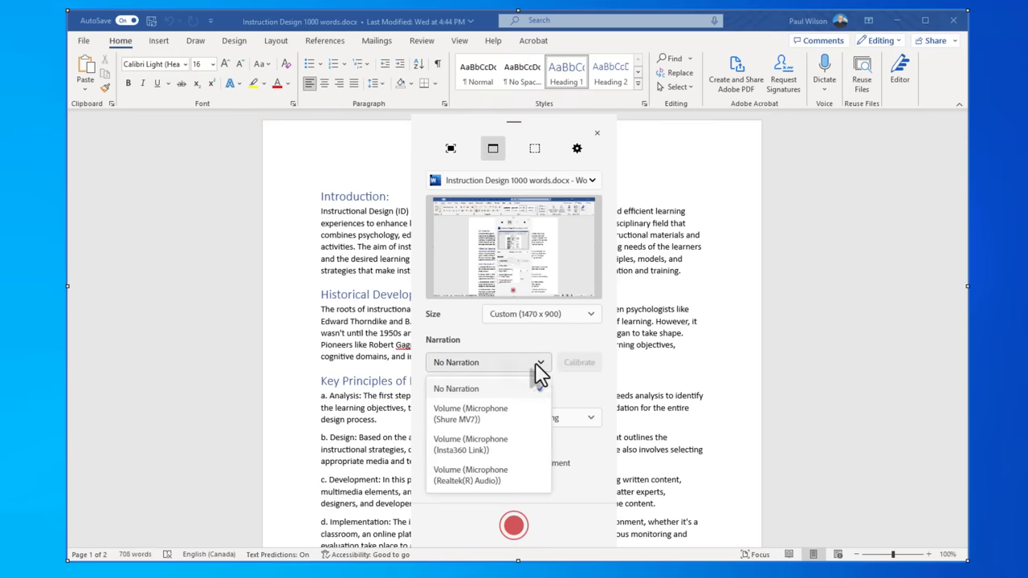
click(535, 362)
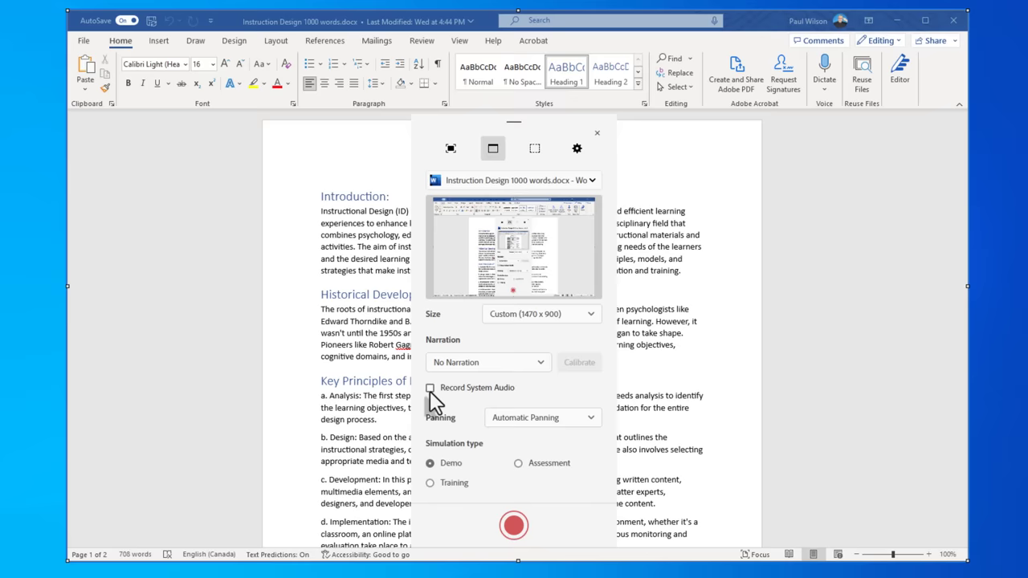
click(565, 417)
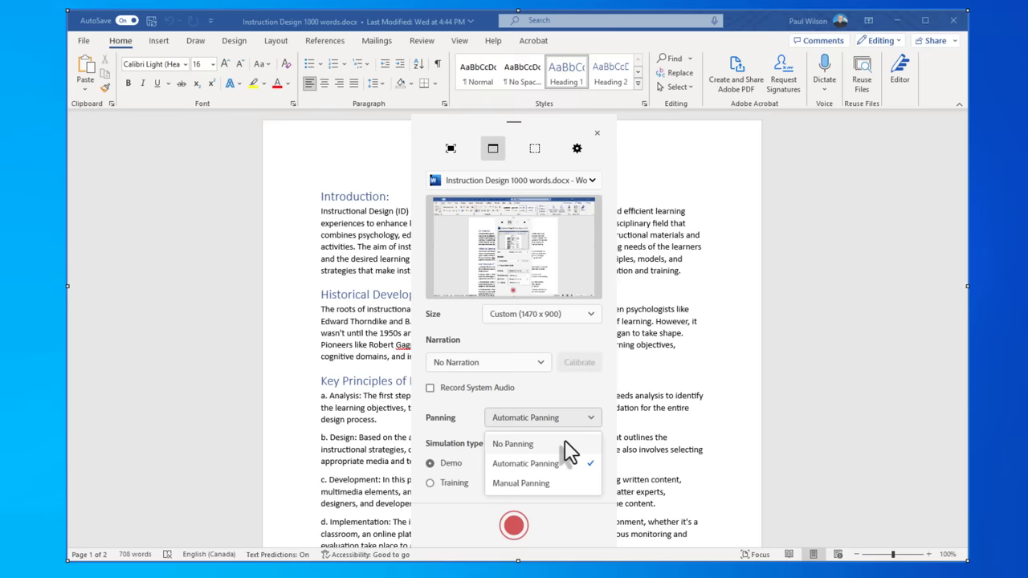
click(565, 442)
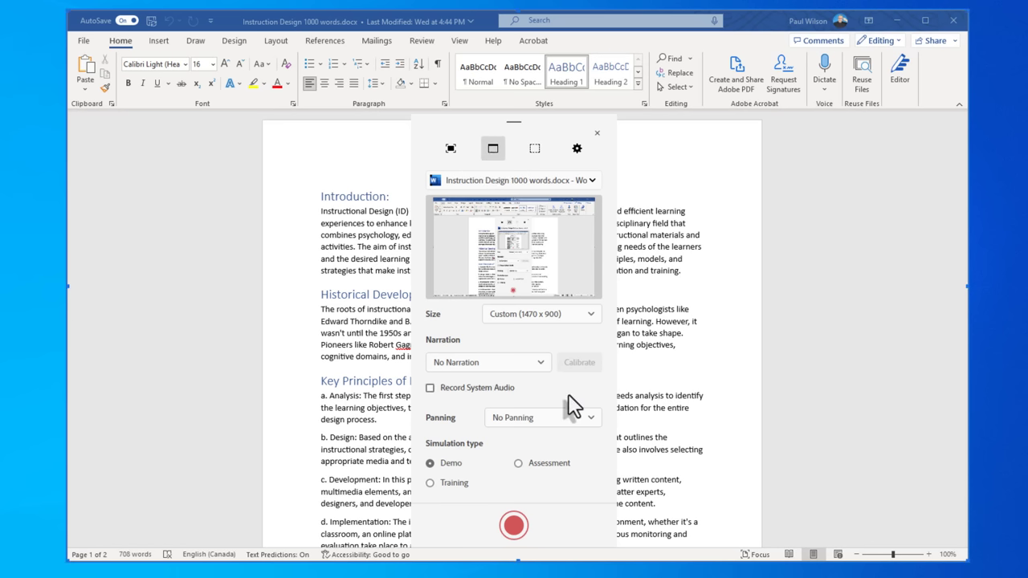
- Set the simulation type to Training and start recording the Word window
click(461, 482)
click(941, 83)
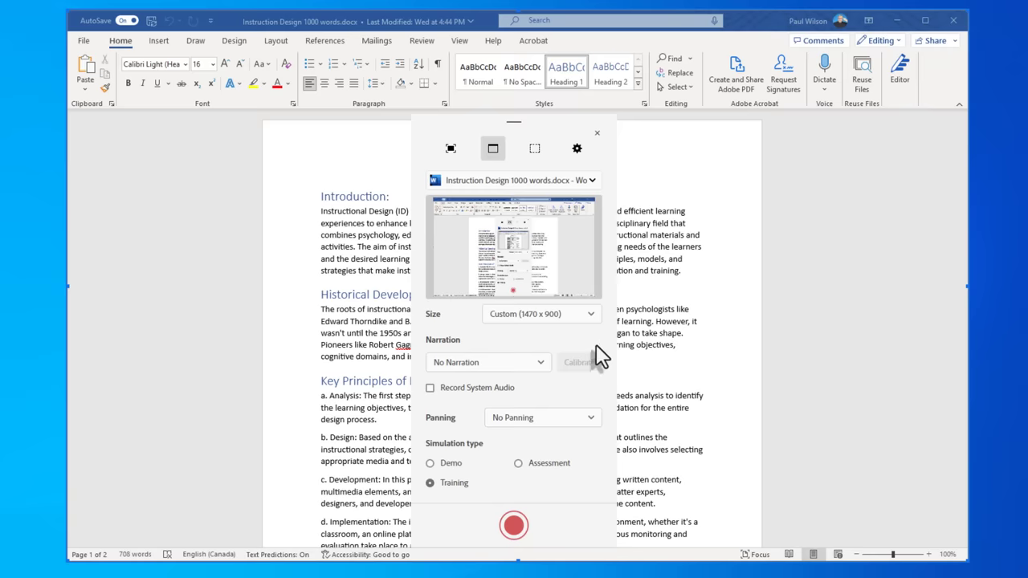
click(514, 526)
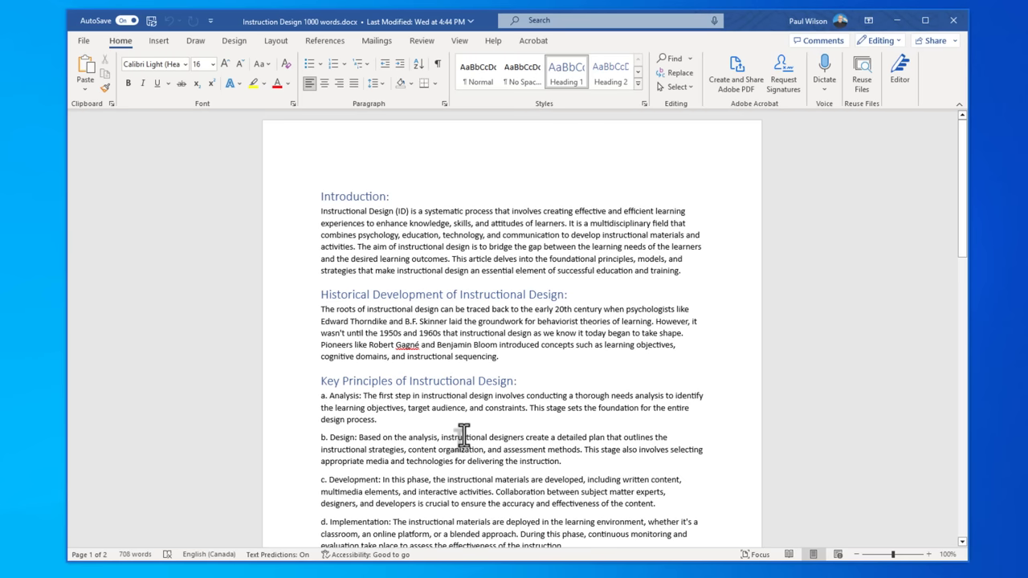
- Open Word's Translator for creating a translated copy of the whole document
click(421, 44)
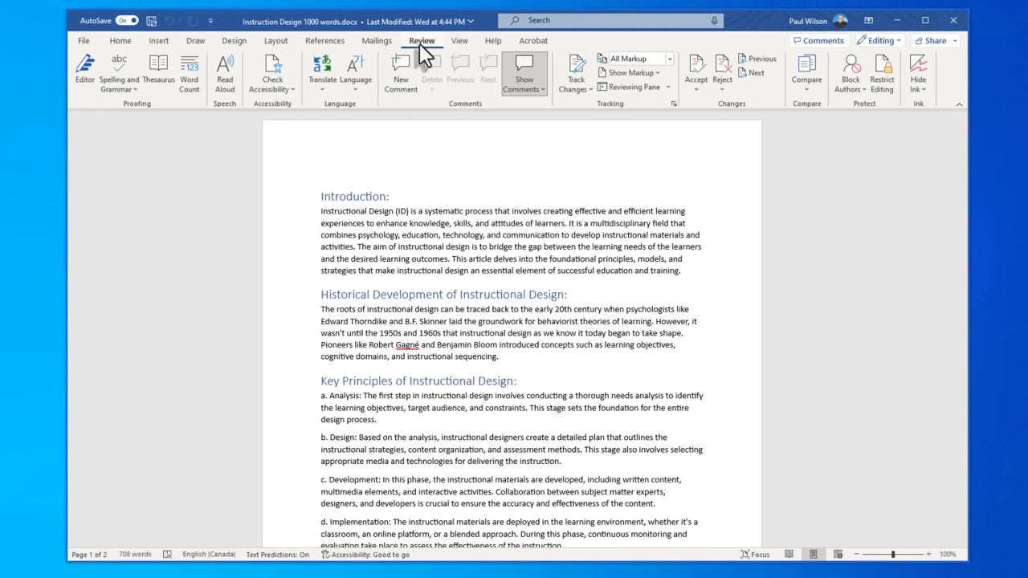
click(323, 63)
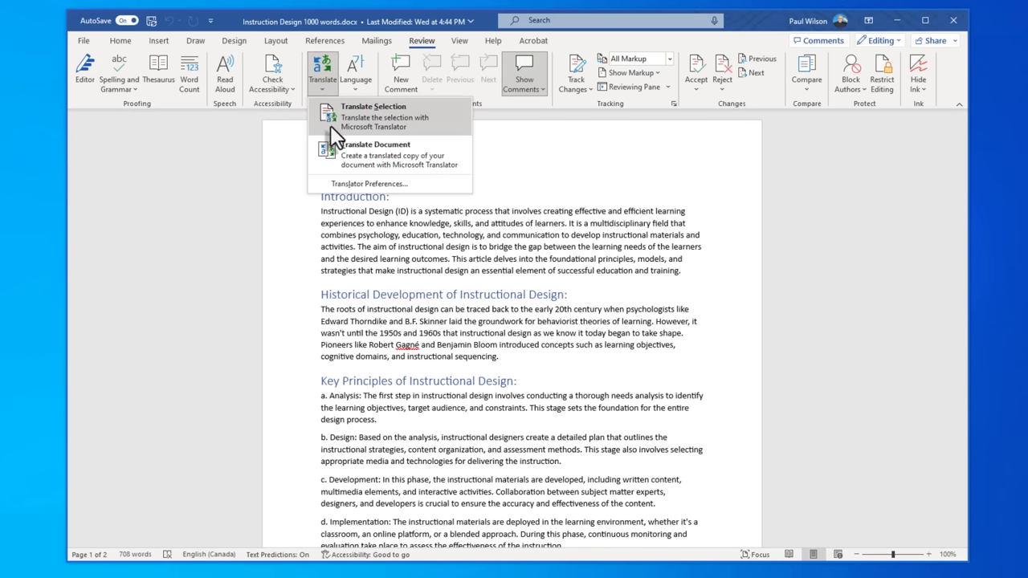
click(334, 150)
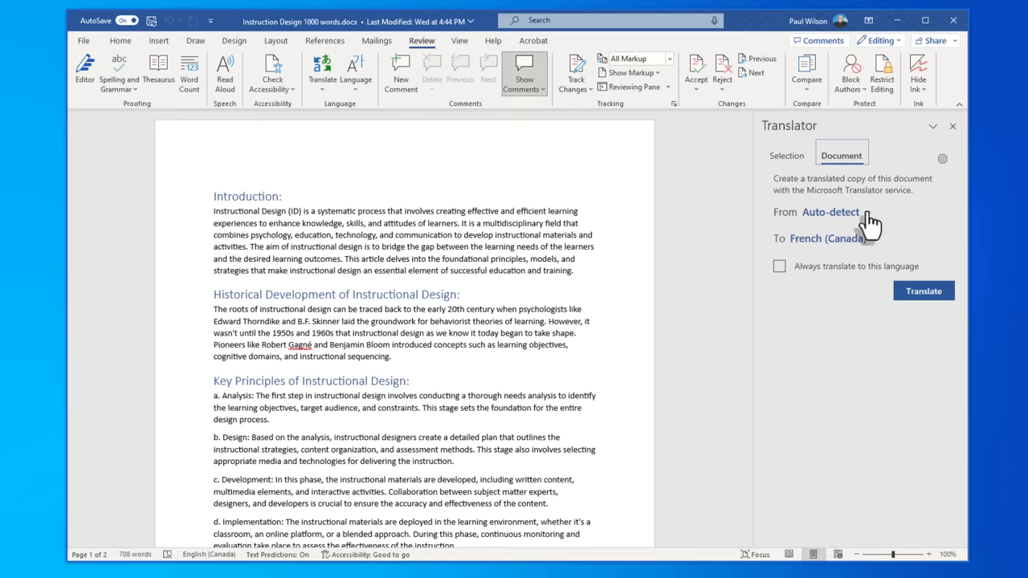
- Set the source language to Auto-detect and the target to French (Canada), and translate the document
click(868, 212)
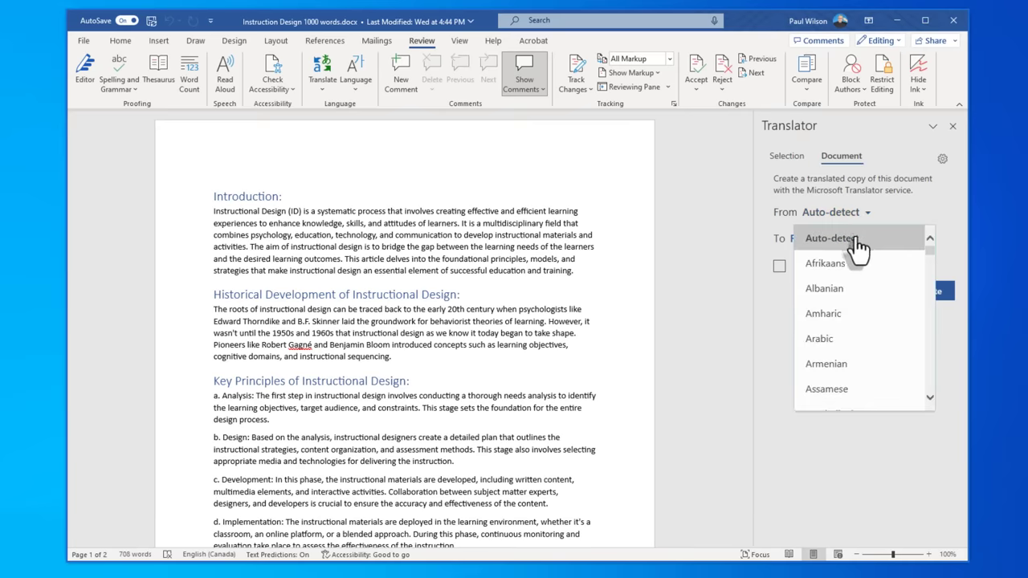
click(856, 241)
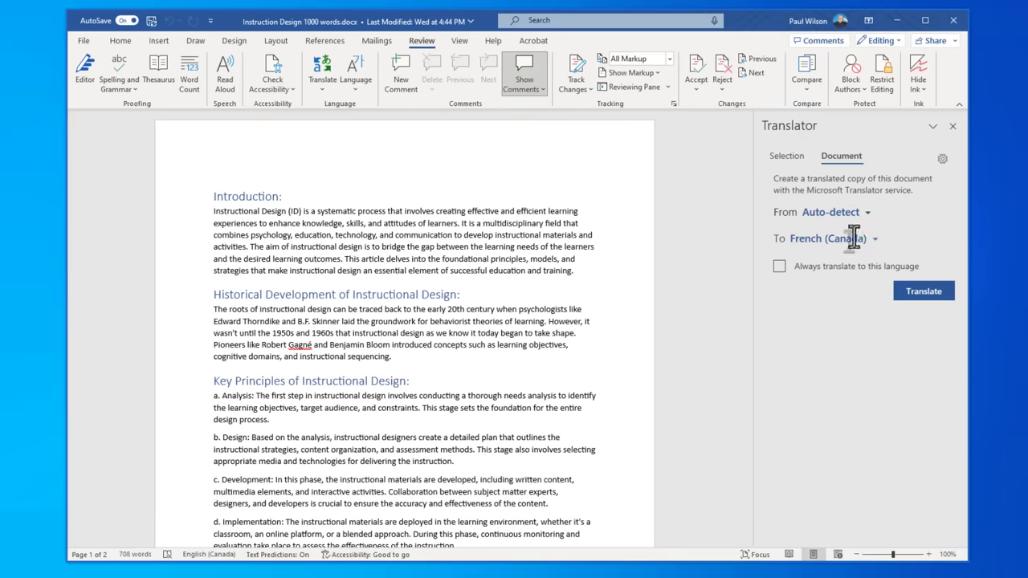
click(873, 242)
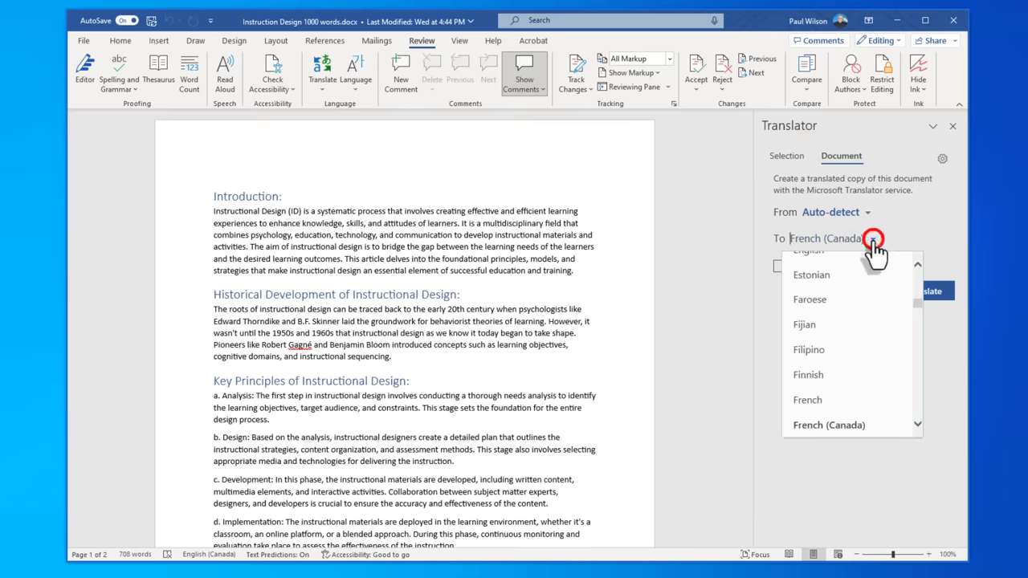
click(881, 426)
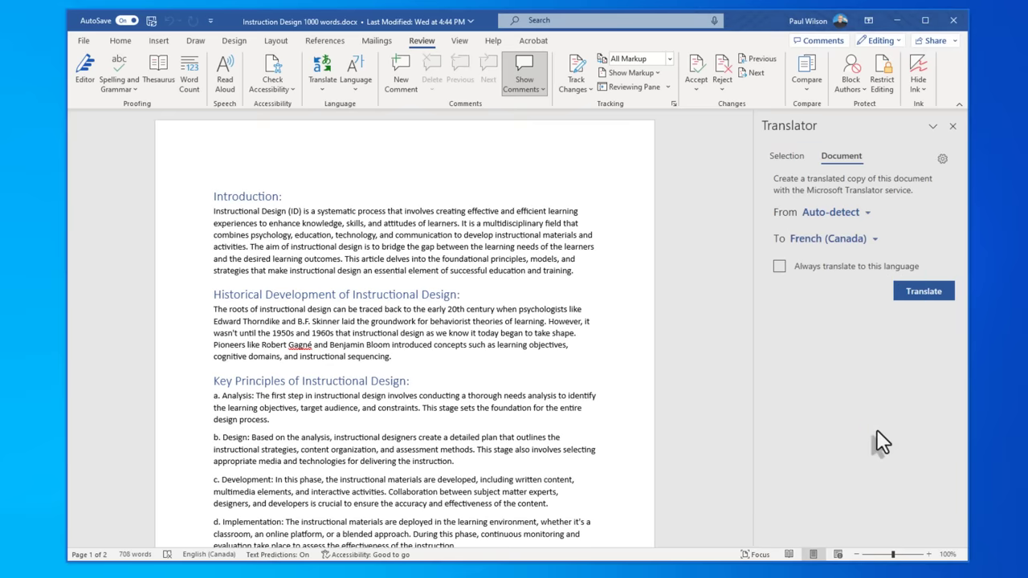
click(923, 296)
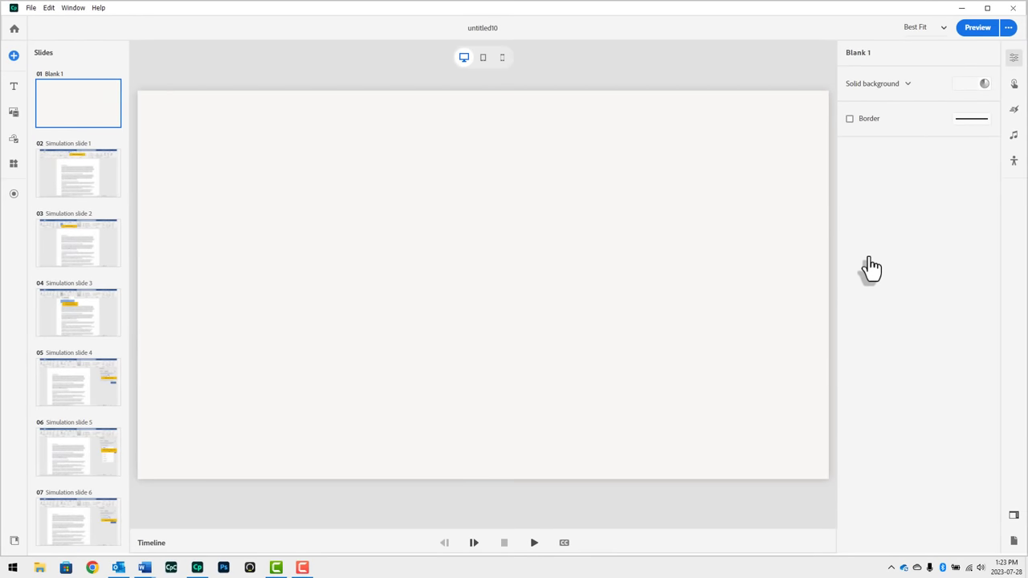
- Insert the "Summary: Role of Leader" slide template from the assets into the Captivate project
click(72, 92)
click(14, 540)
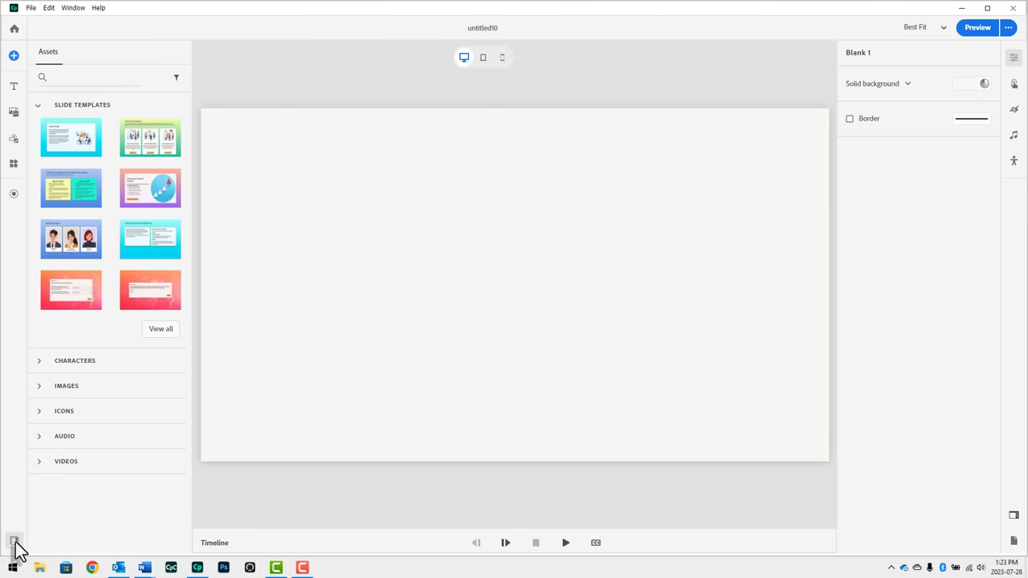
click(174, 179)
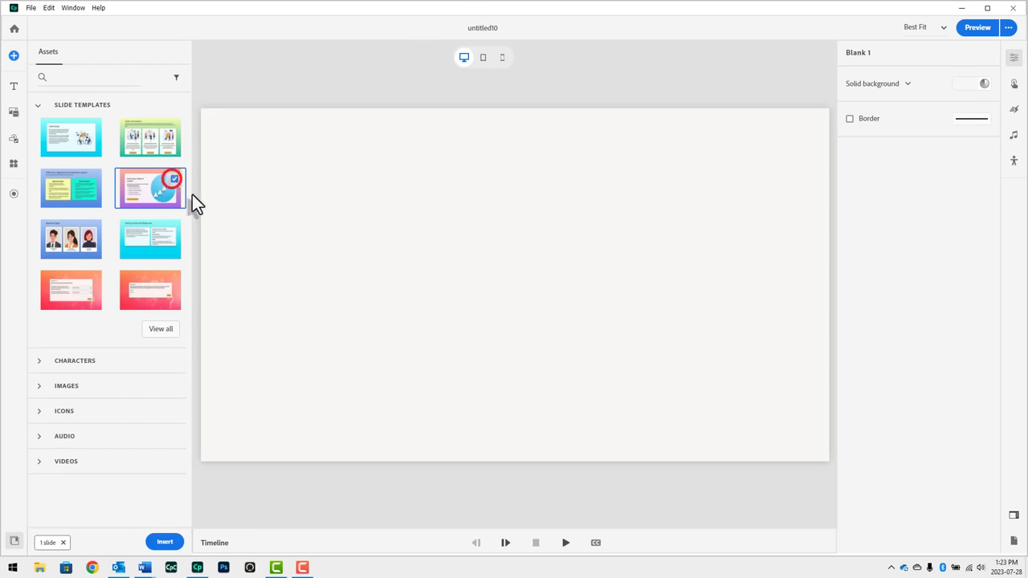
click(164, 543)
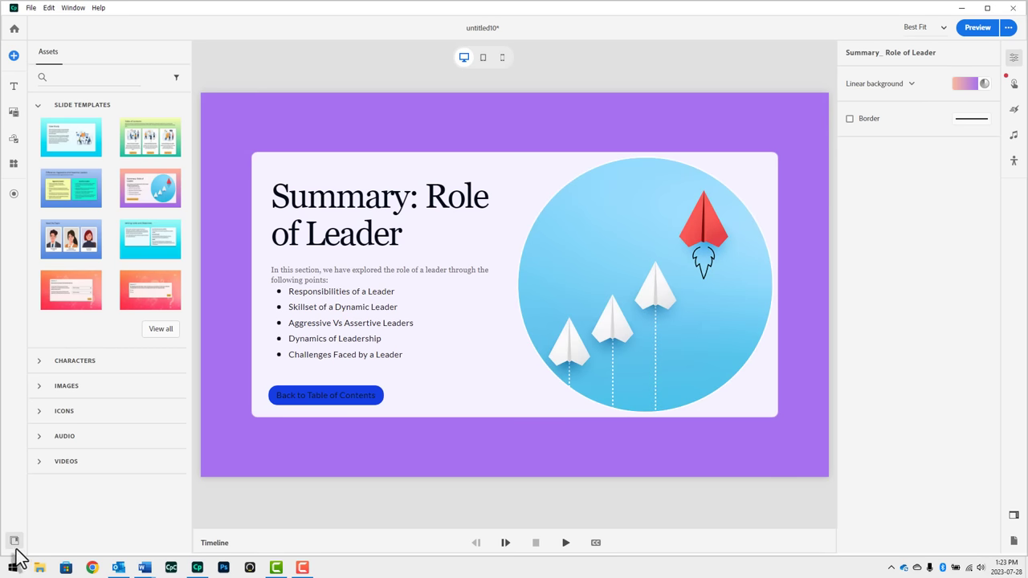
click(15, 542)
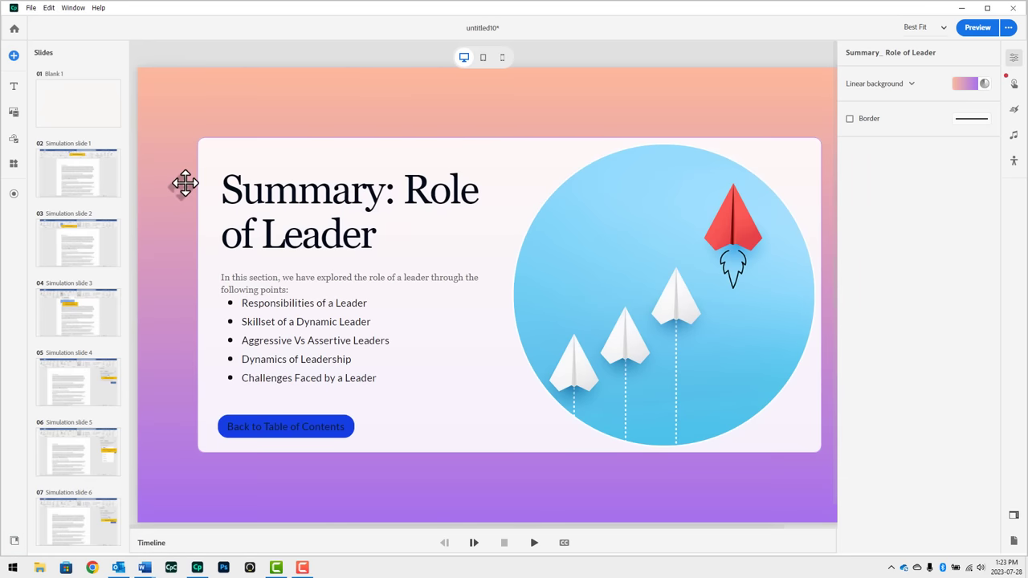
- Move the Summary slide to the beginning of the project and delete the Blank 1 slide
scroll(87, 328, down, 8)
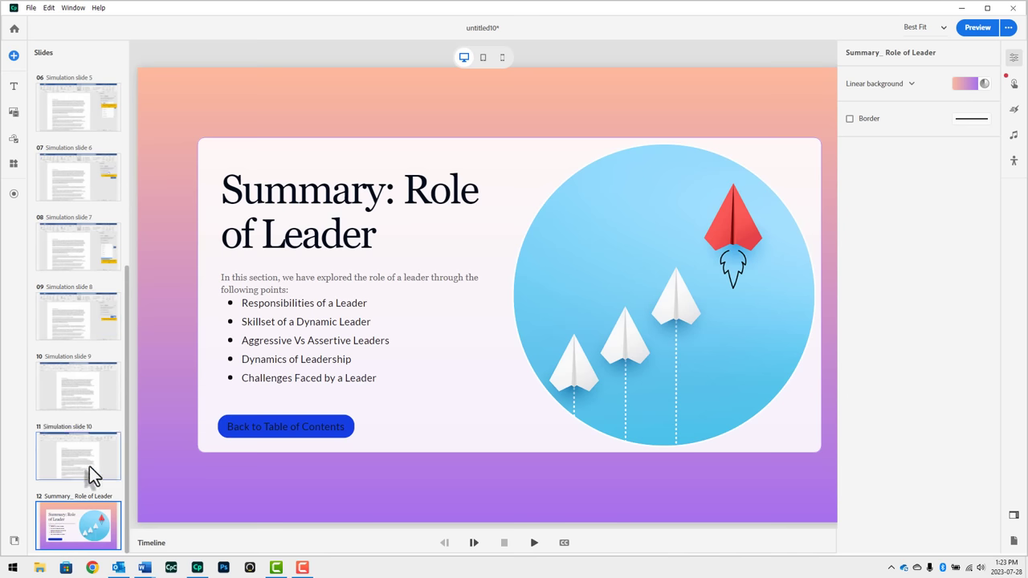
drag(75, 522, 78, 96)
click(80, 157)
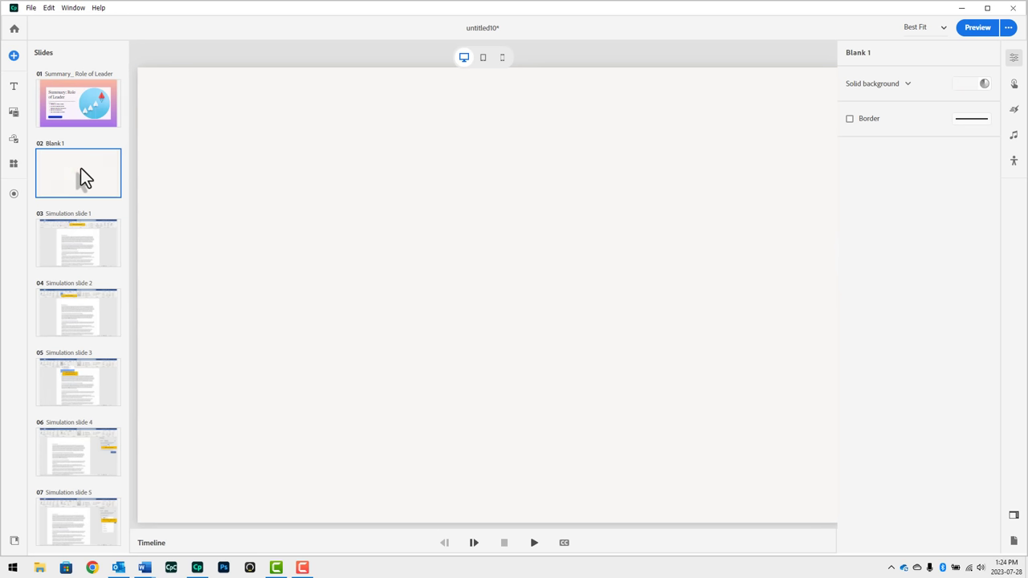
key(Delete)
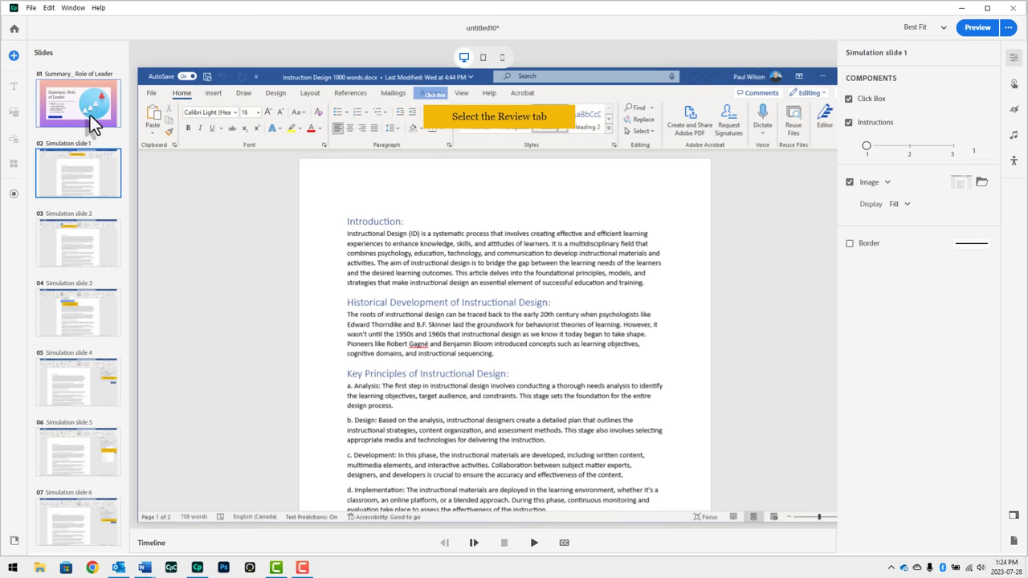
- Import slide 01.mp3 from Downloads as the slide audio of Simulation slide 1
click(783, 545)
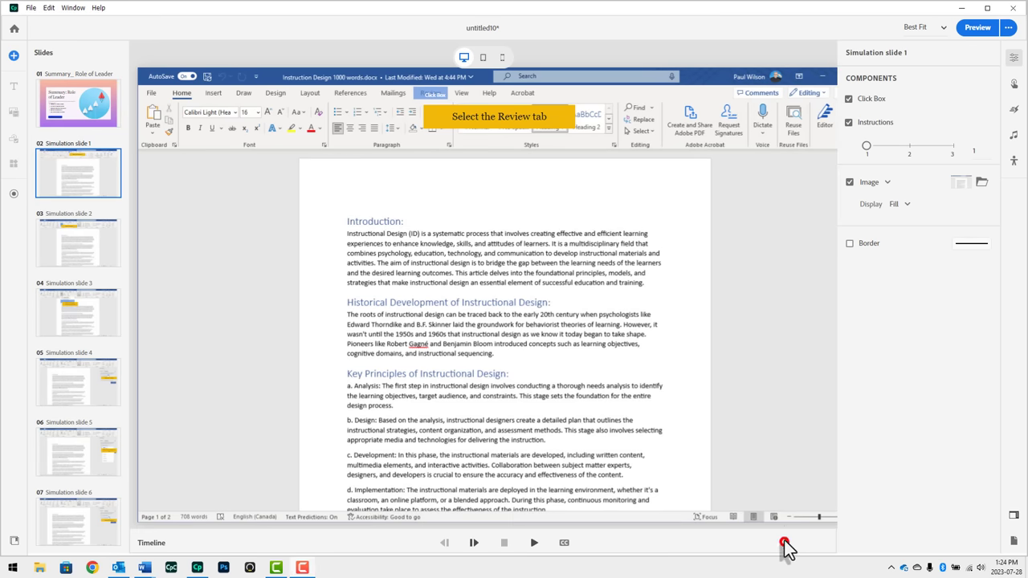
click(1013, 137)
click(908, 321)
click(317, 284)
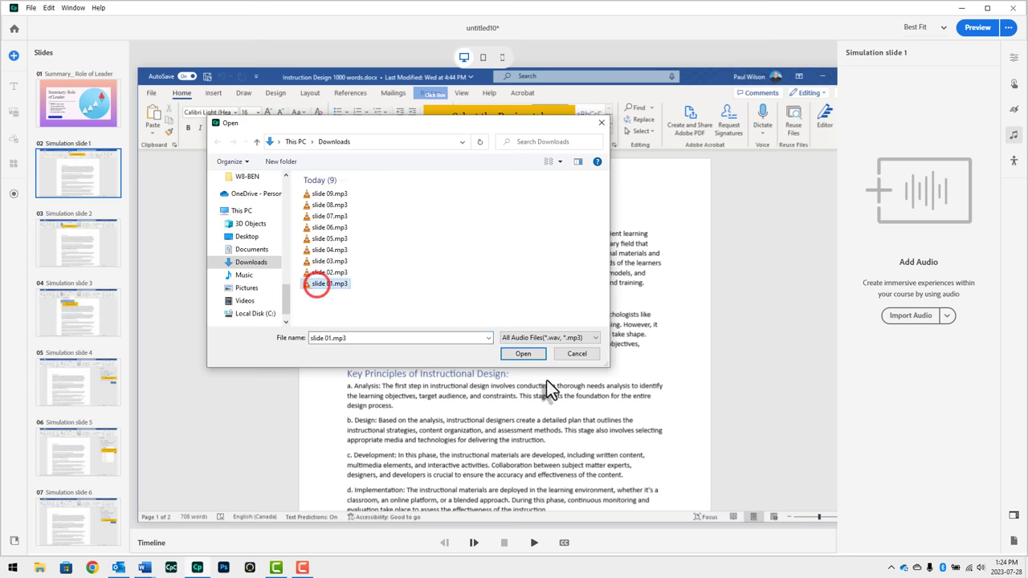
click(531, 356)
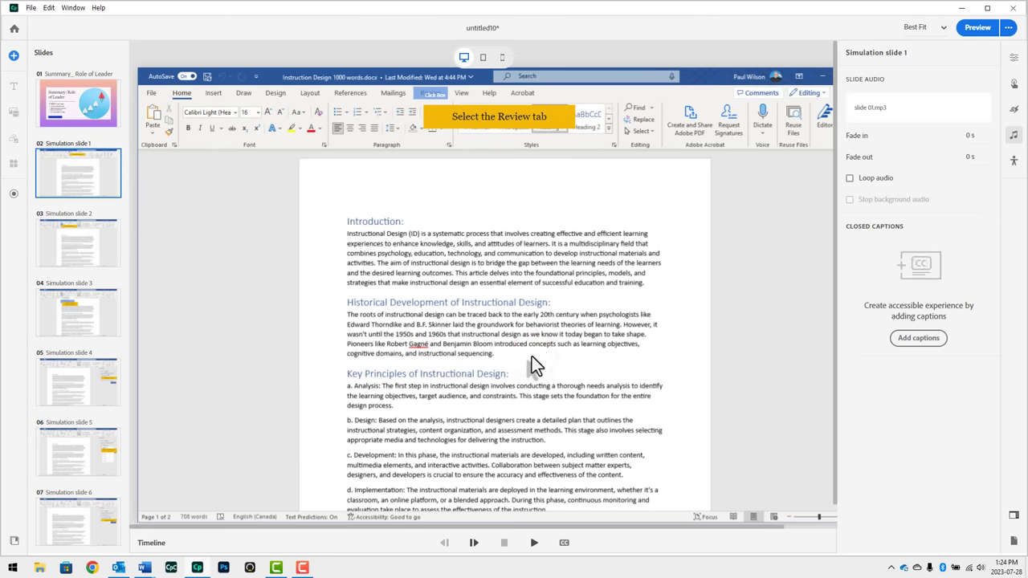
- Import slide 02.mp3 as the audio of Simulation slide 2 and slide 03.mp3 as the audio of Simulation slide 3
click(91, 238)
click(921, 313)
click(336, 272)
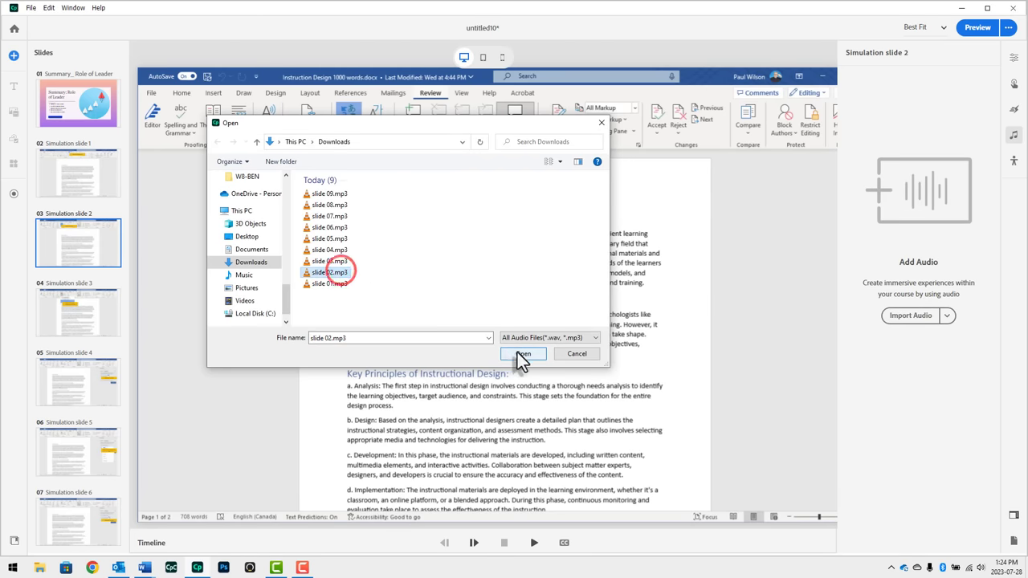
click(519, 352)
click(85, 313)
click(918, 316)
click(335, 262)
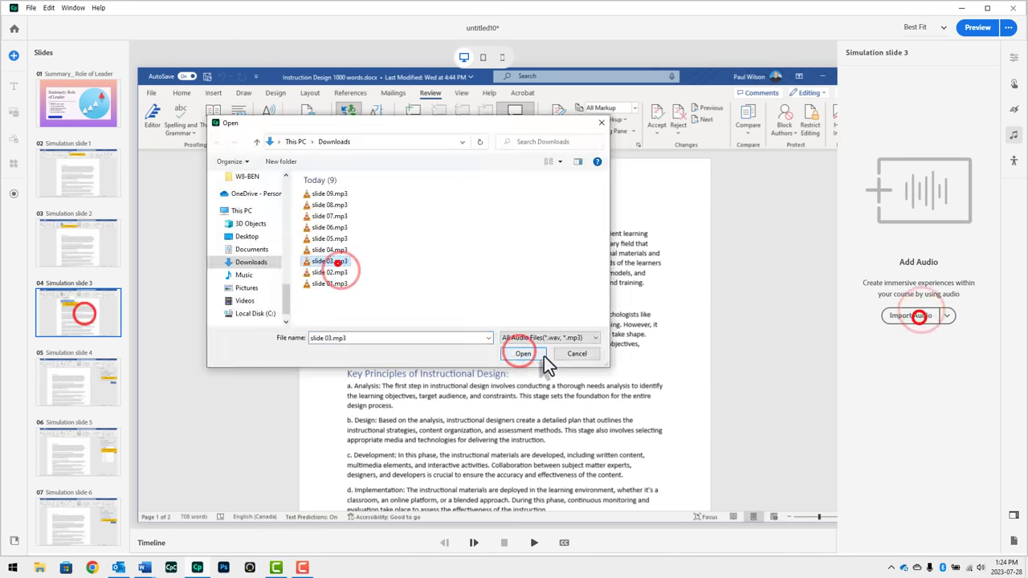
click(541, 355)
- Import slide 04.mp3 on Simulation slide 4 and extend the slide's display time to 5.5 secs to match the audio
click(84, 383)
click(918, 315)
click(329, 250)
click(522, 353)
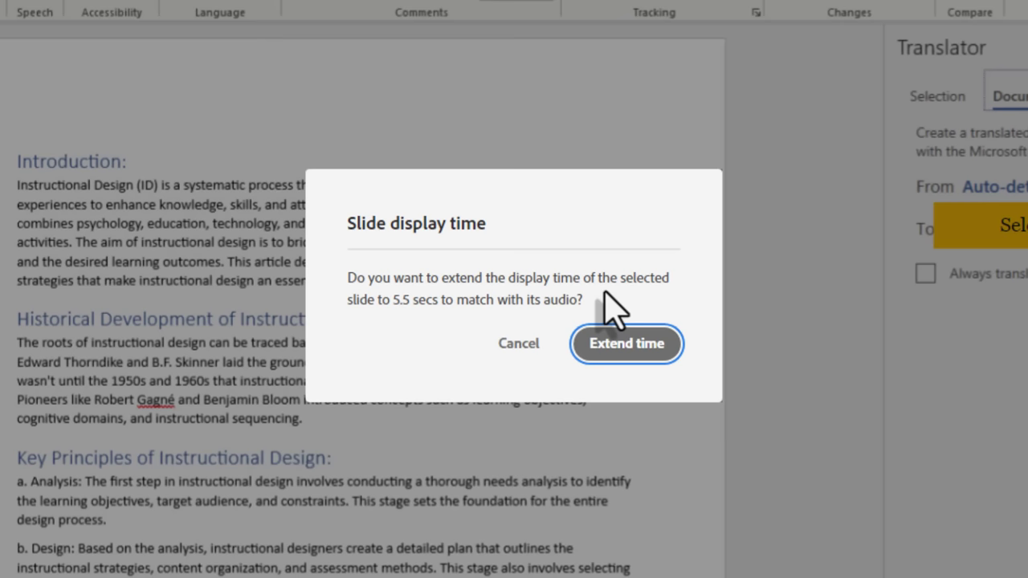
click(632, 351)
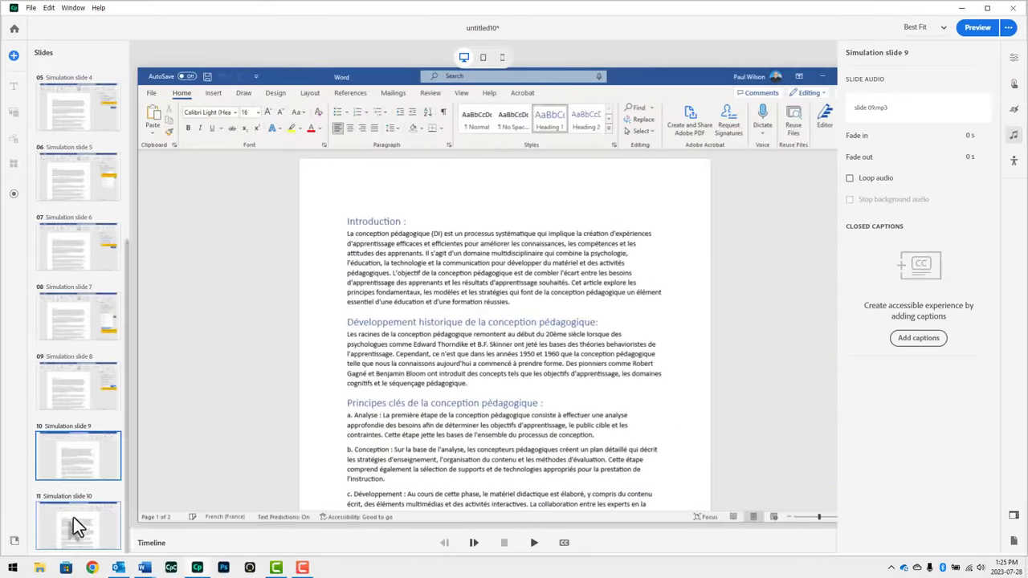
- Delete Simulation slide 10 at the end of the project and return to the opening Summary slide
click(76, 522)
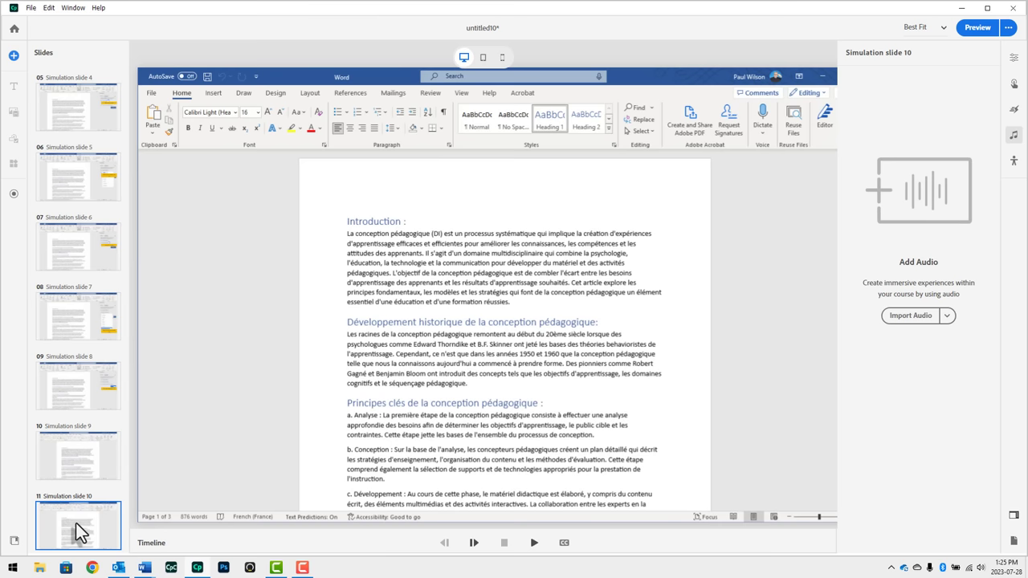
key(Delete)
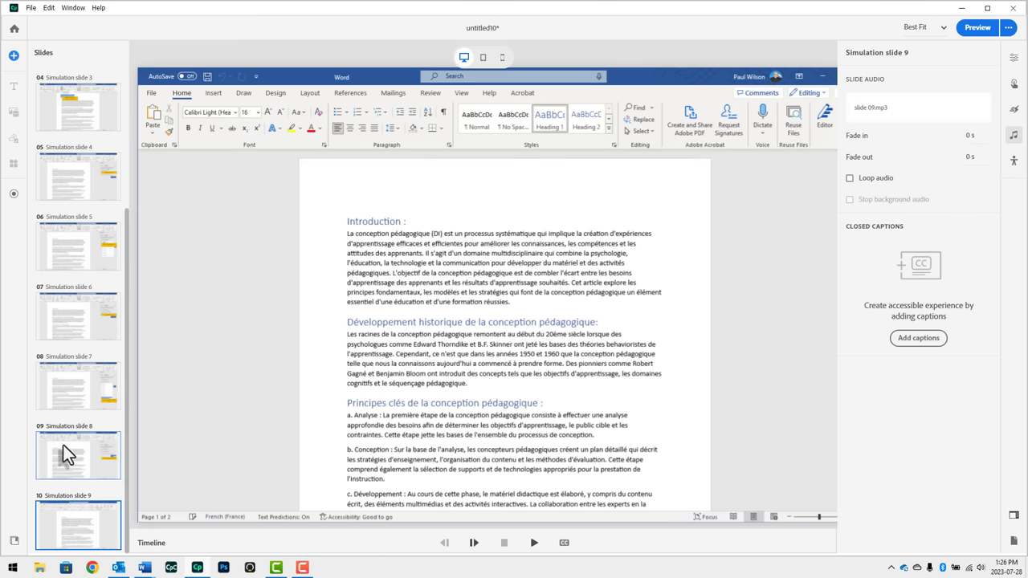
click(126, 190)
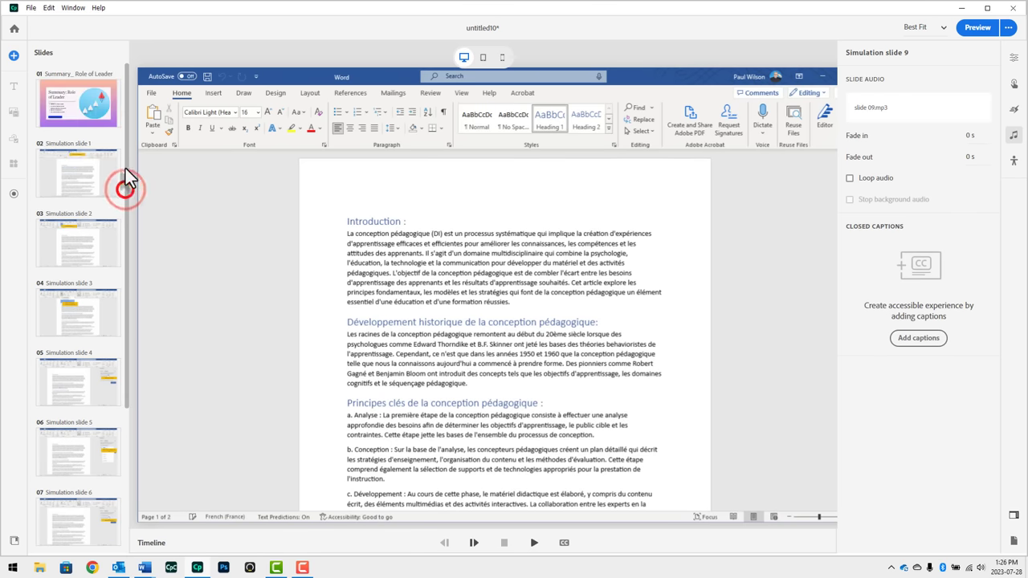
click(92, 112)
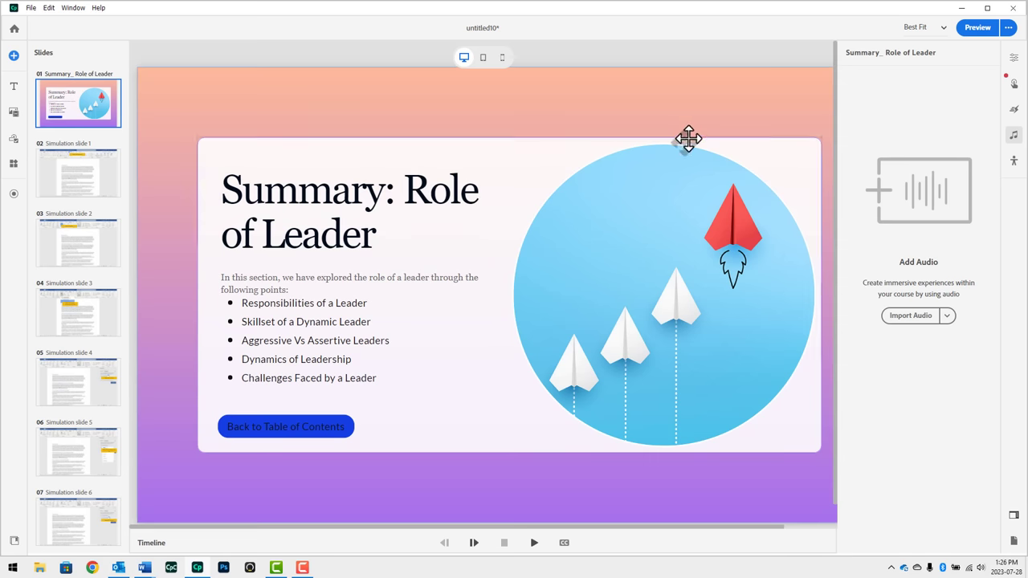
- Examine the timeline of Simulation slide 1, including the timing of its slide audio
click(94, 165)
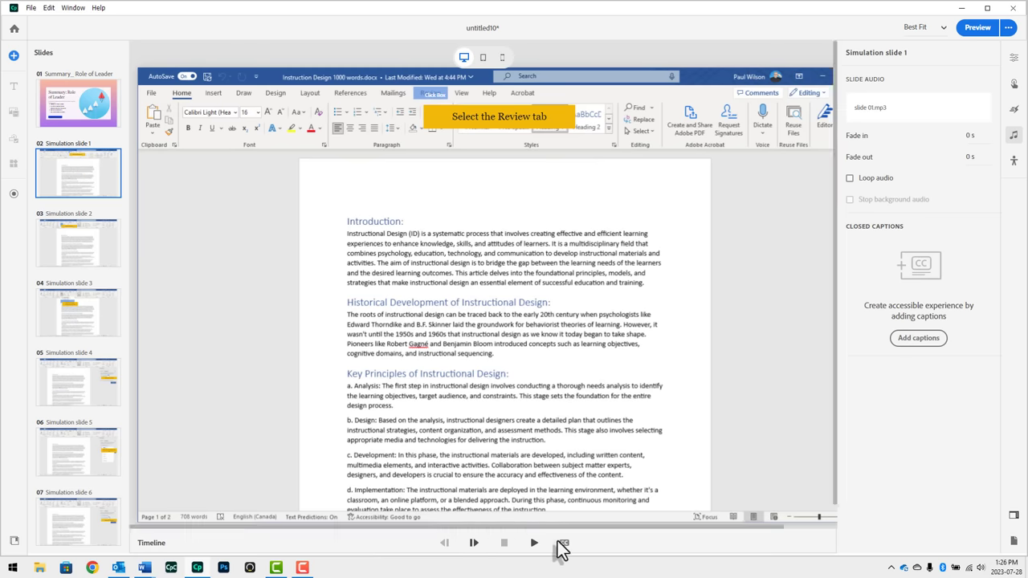
click(644, 551)
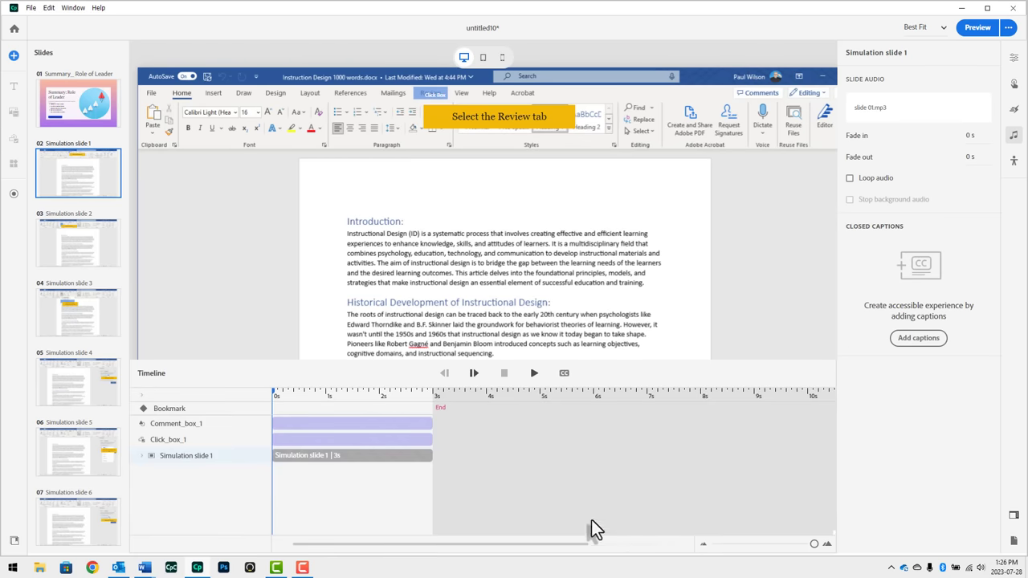
click(141, 455)
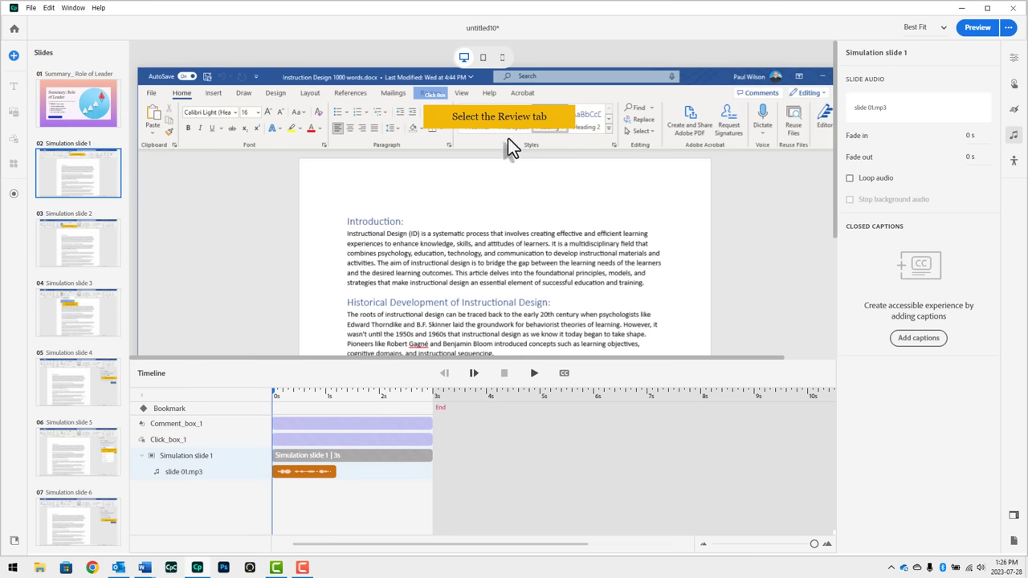
click(656, 371)
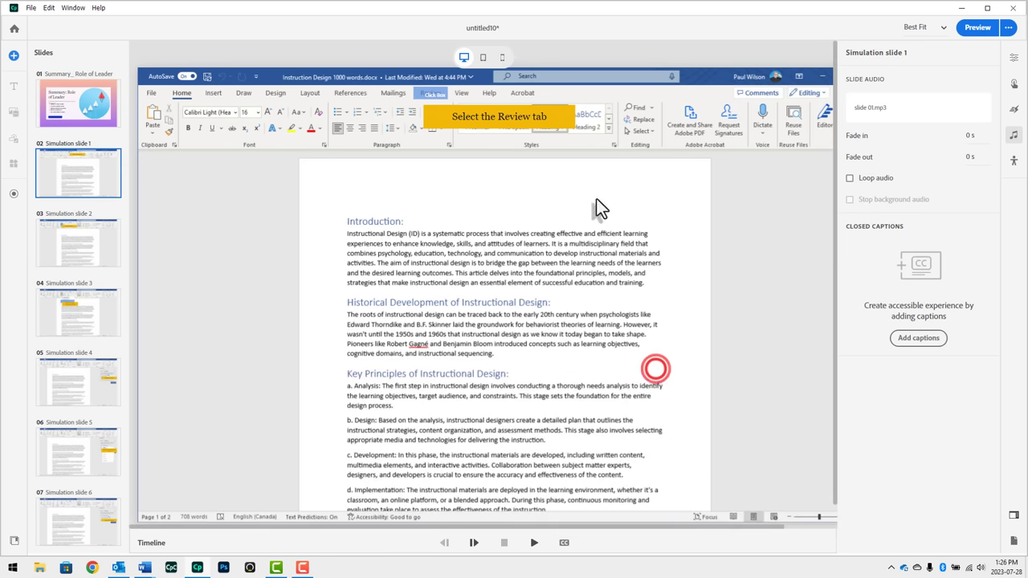
- Move the "Select the Review tab" instruction off the ribbon to just above the Introduction heading
click(497, 119)
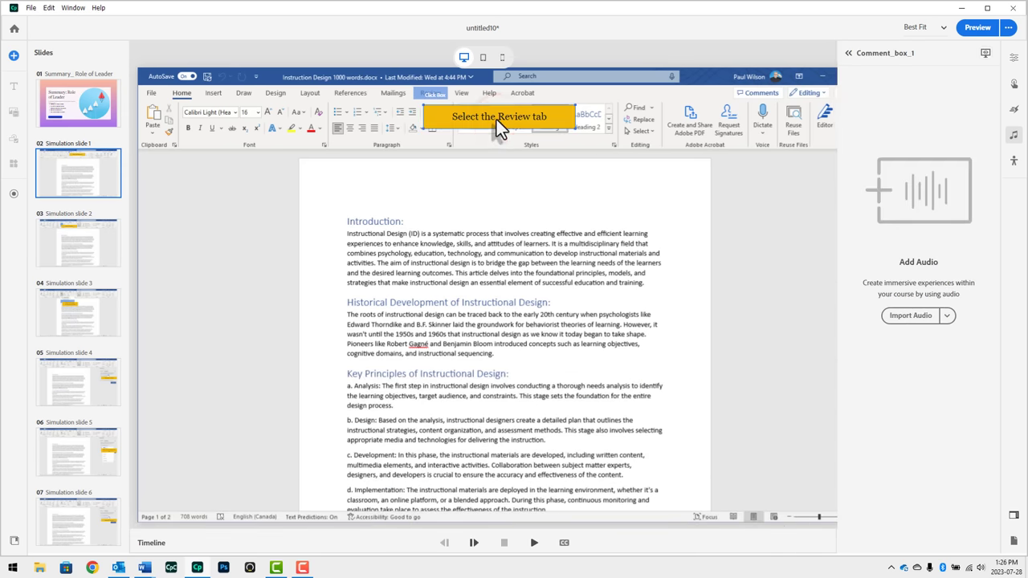
drag(496, 120, 496, 195)
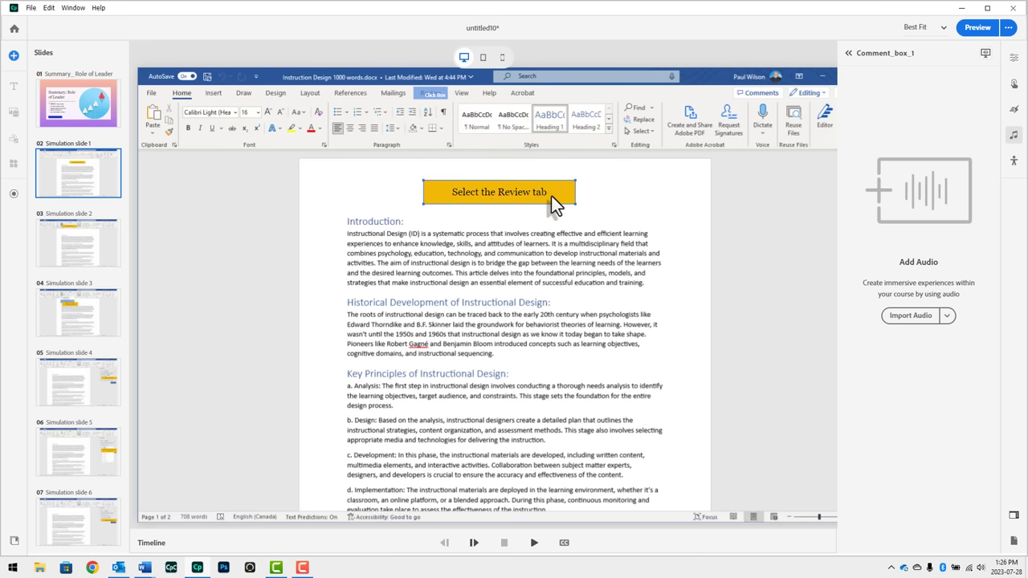
- Zoom to 200% and enlarge the click box on Simulation slide 1 so it fully covers the Review tab
click(429, 94)
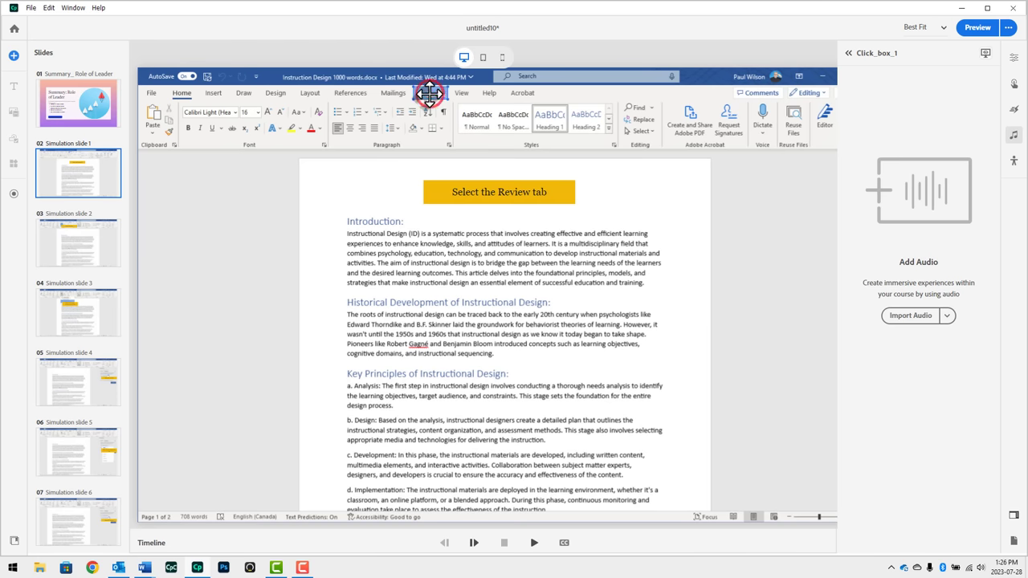
click(920, 30)
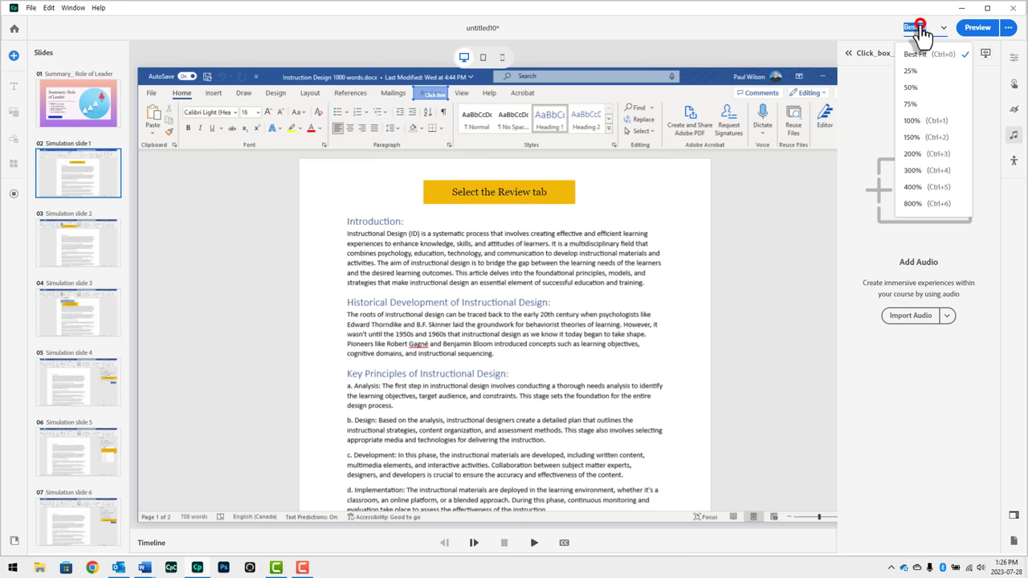
click(914, 153)
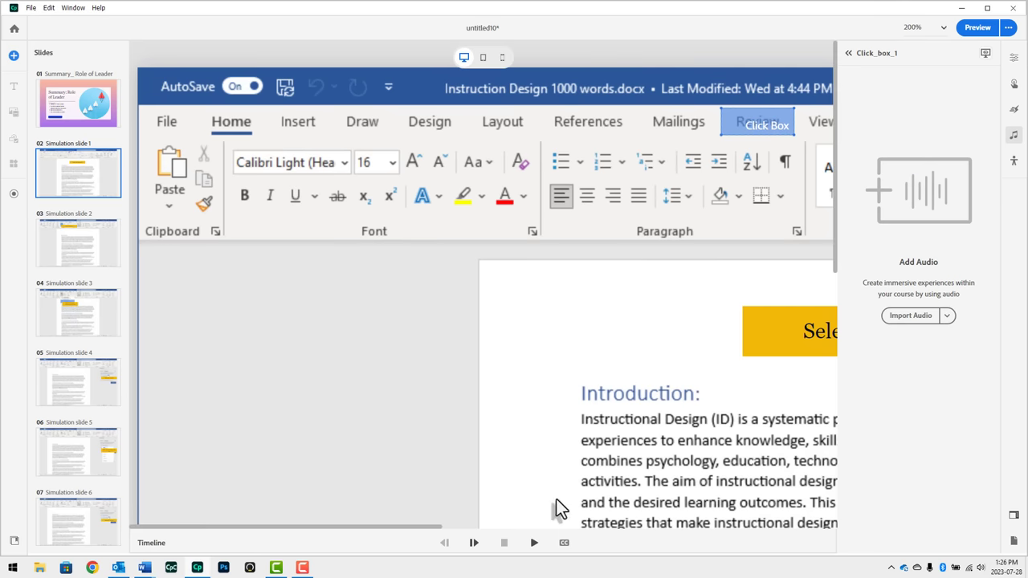
click(472, 362)
scroll(473, 362, right, 3)
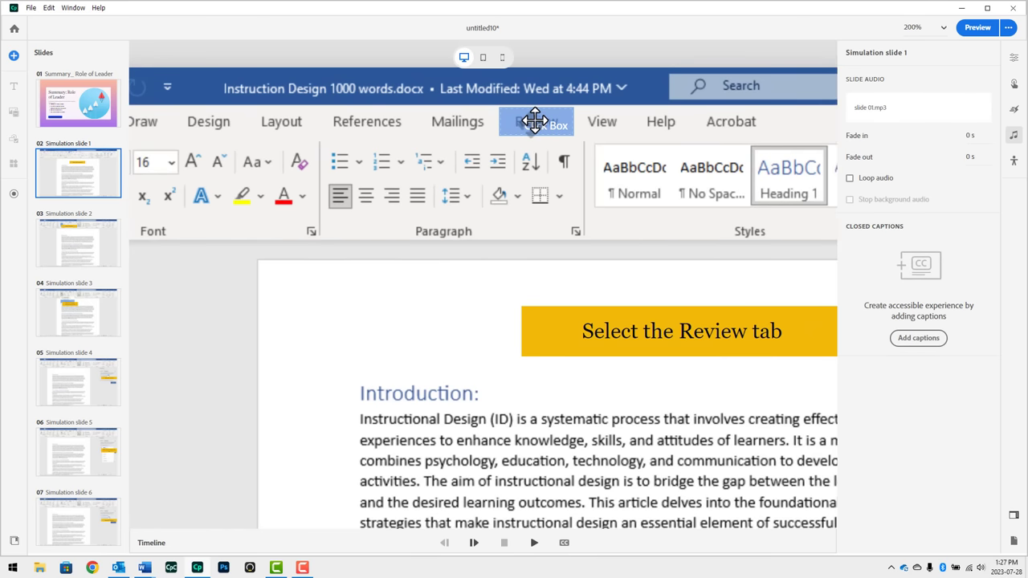
click(501, 134)
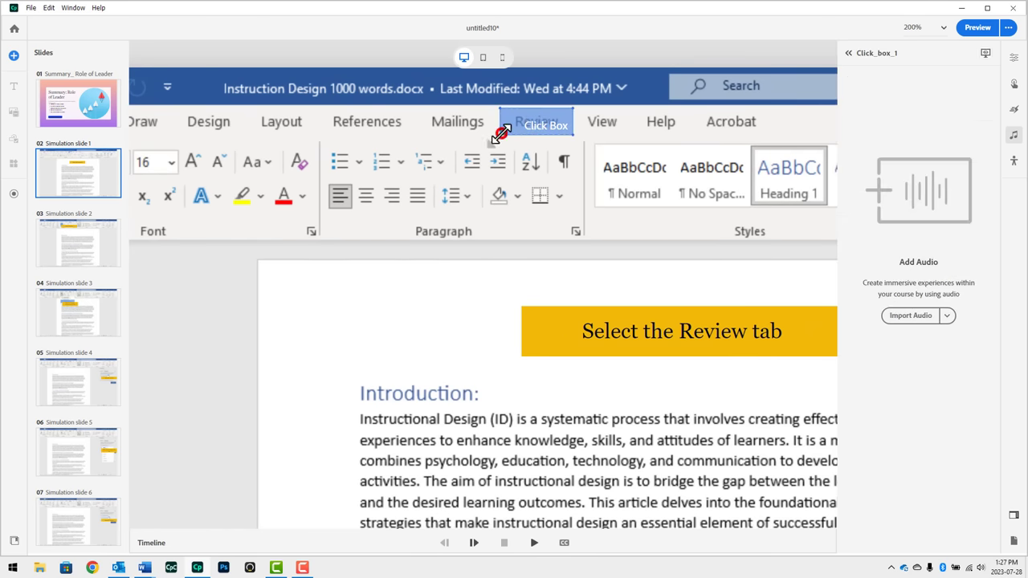
drag(501, 134, 493, 135)
drag(571, 110, 579, 105)
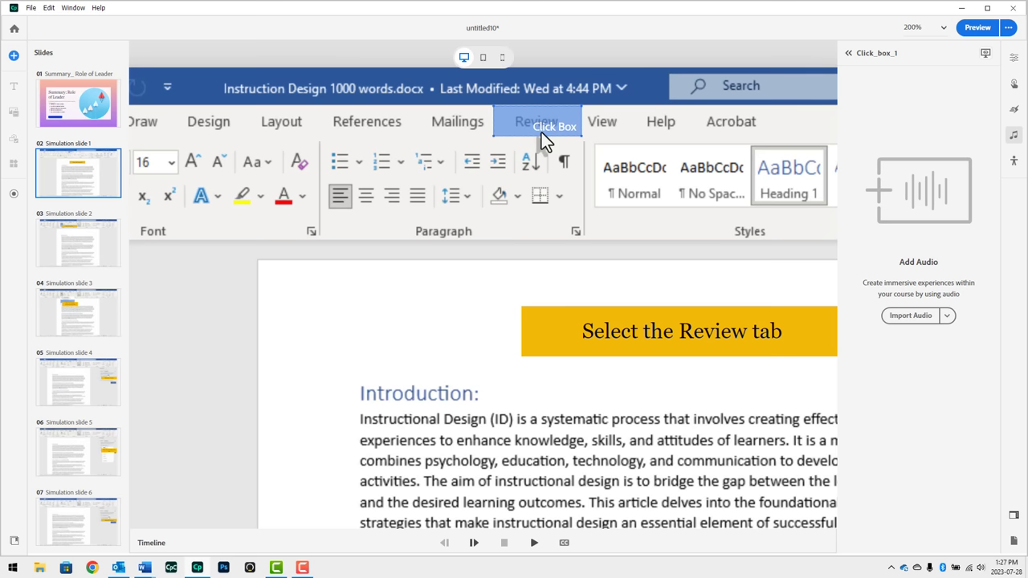
- Show the click box's captions, move the failure caption below the ribbon beside the instruction, and set its text to "Try again."
click(1013, 64)
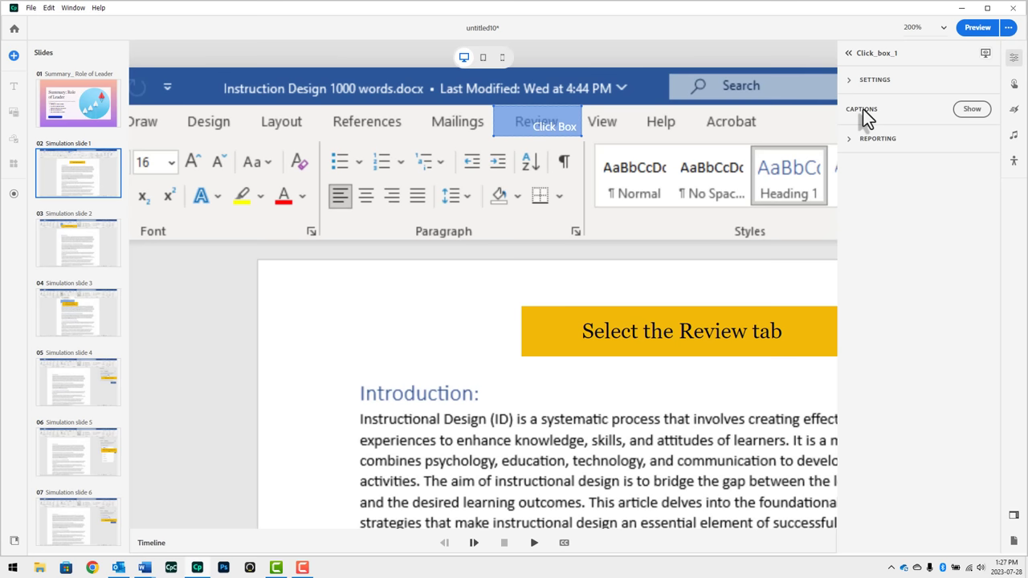
click(970, 111)
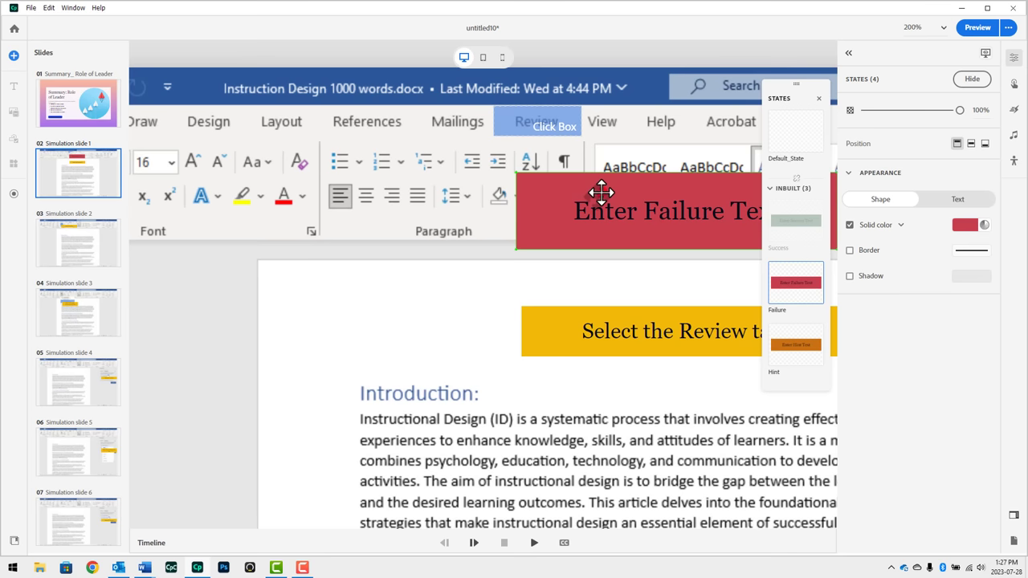
drag(621, 192, 262, 293)
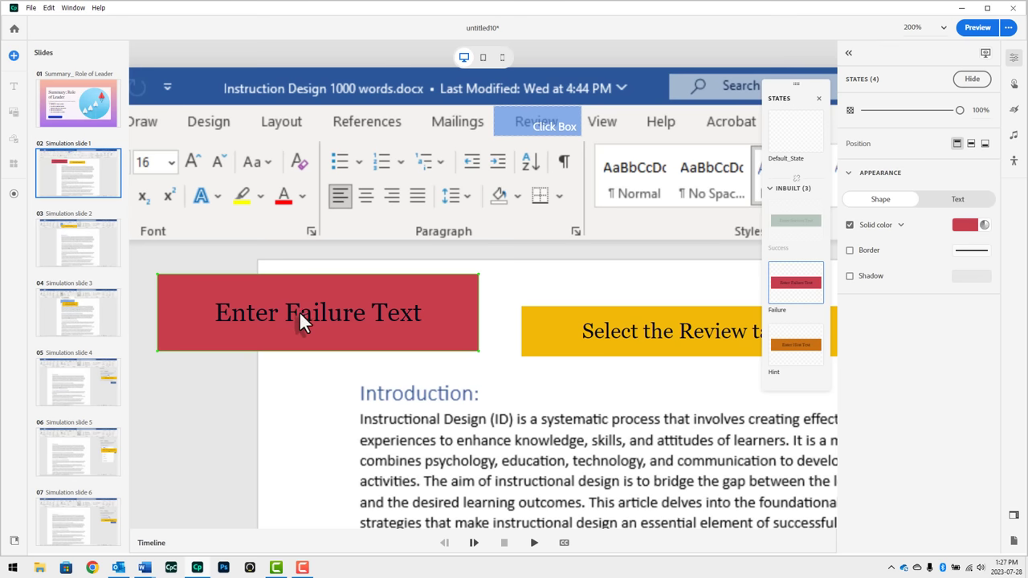
double_click(299, 313)
text(Try again)
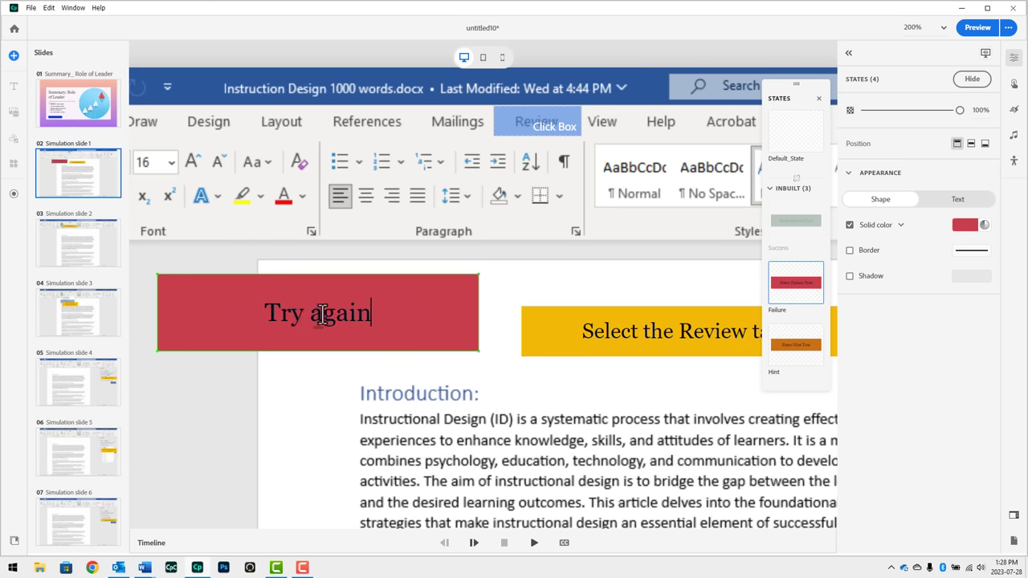
text(.)
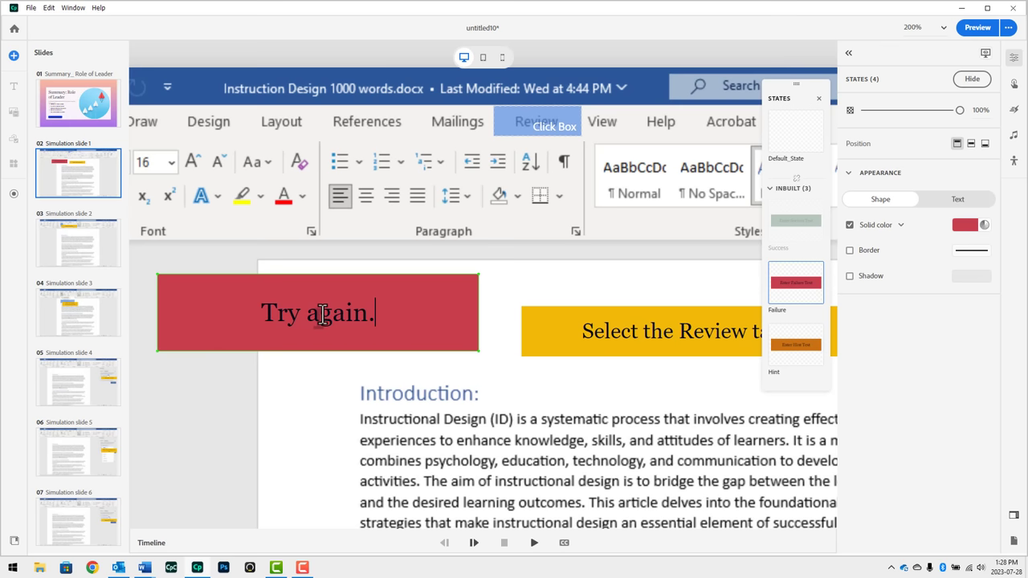
- Move the hint caption below the ribbon, set its text to "The Review tab is located between Mailings and View", and hide the captions
click(811, 347)
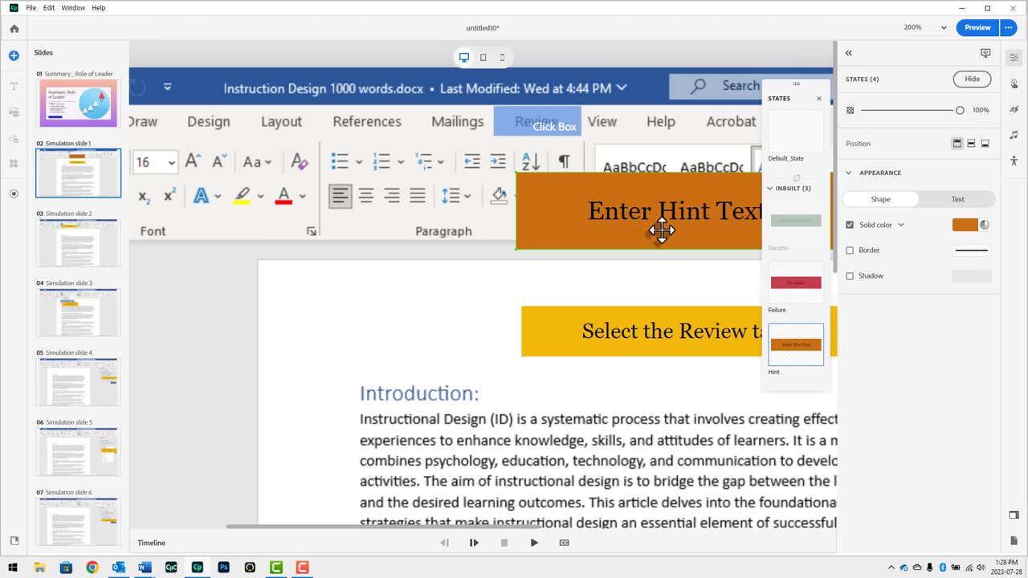
drag(661, 232, 308, 337)
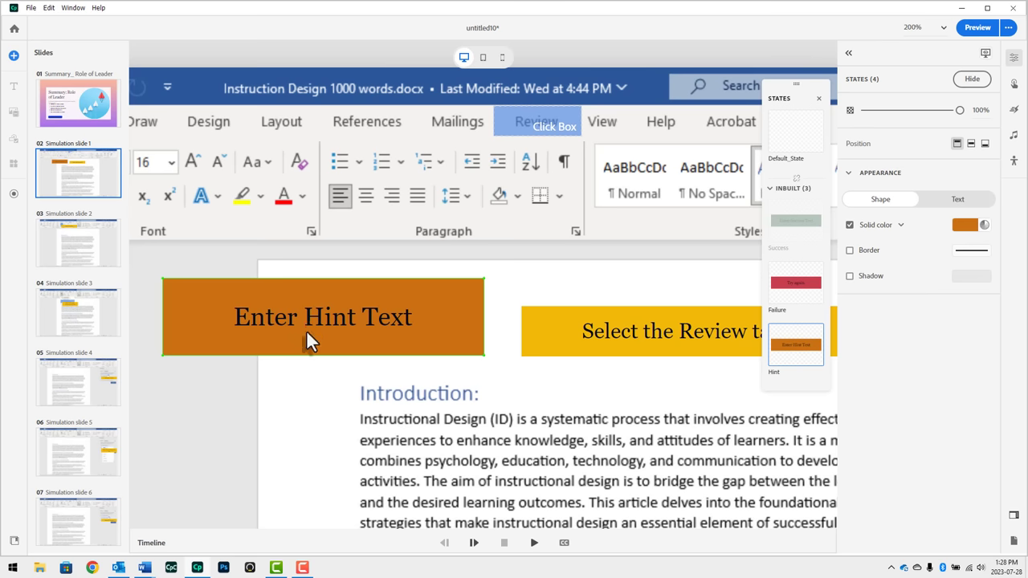
double_click(325, 314)
text(The )
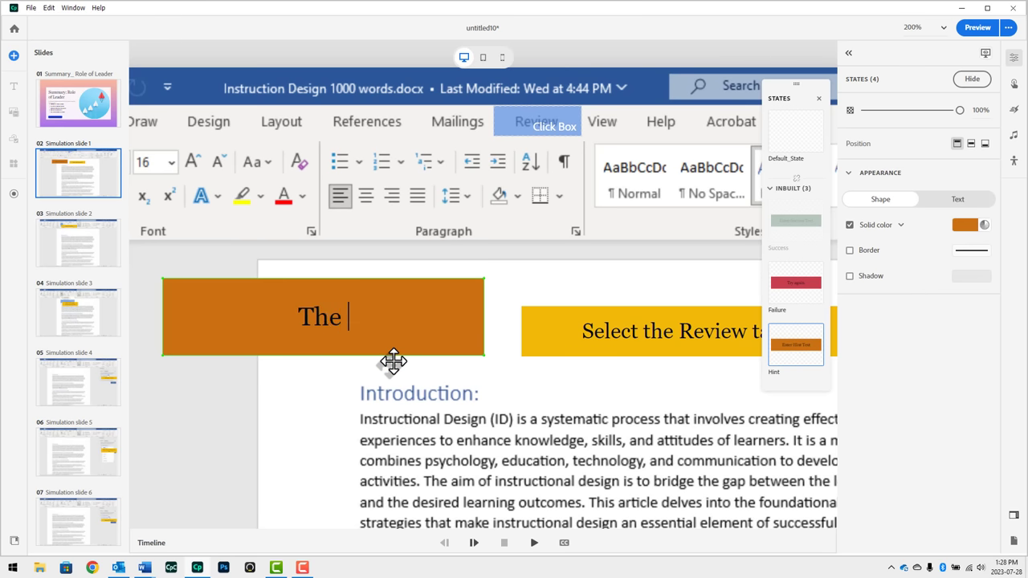
text(Review tab i)
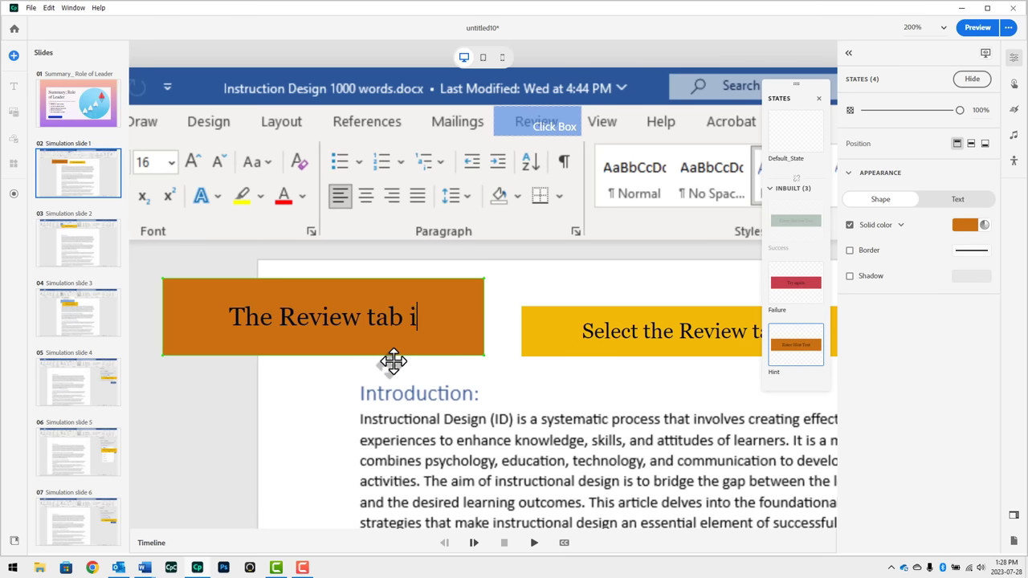
text(s located between )
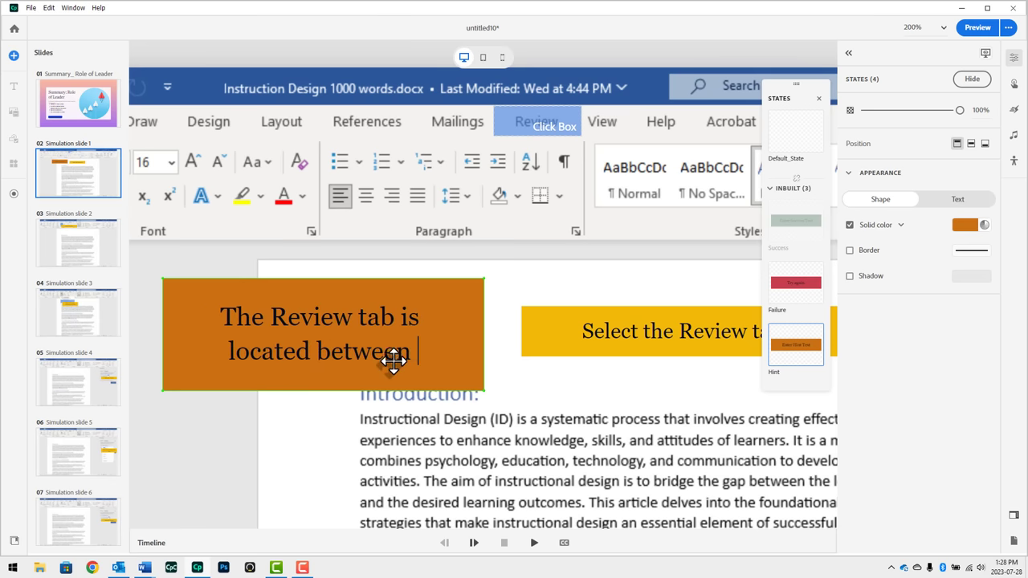
text(Mailings and)
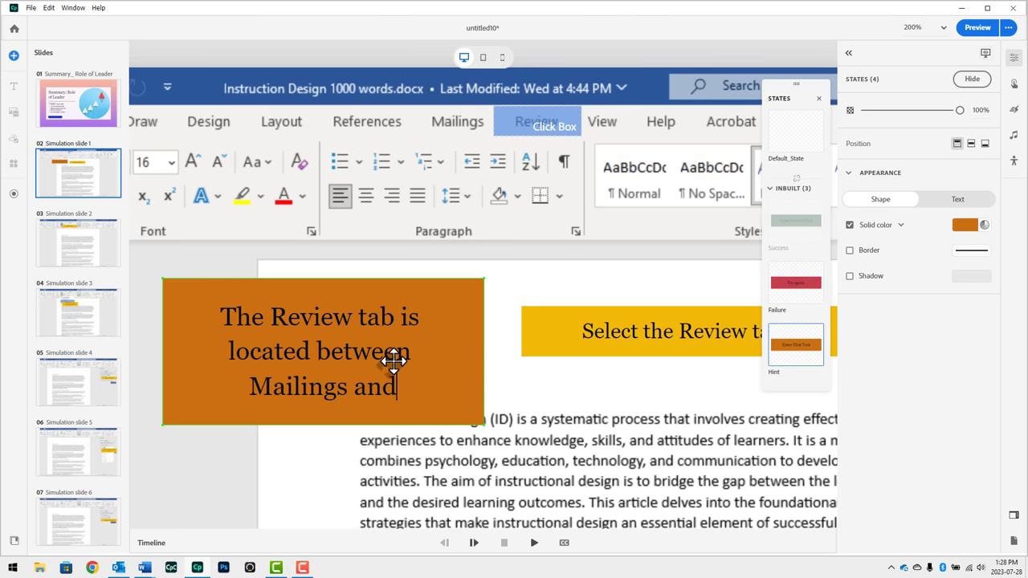
text( View)
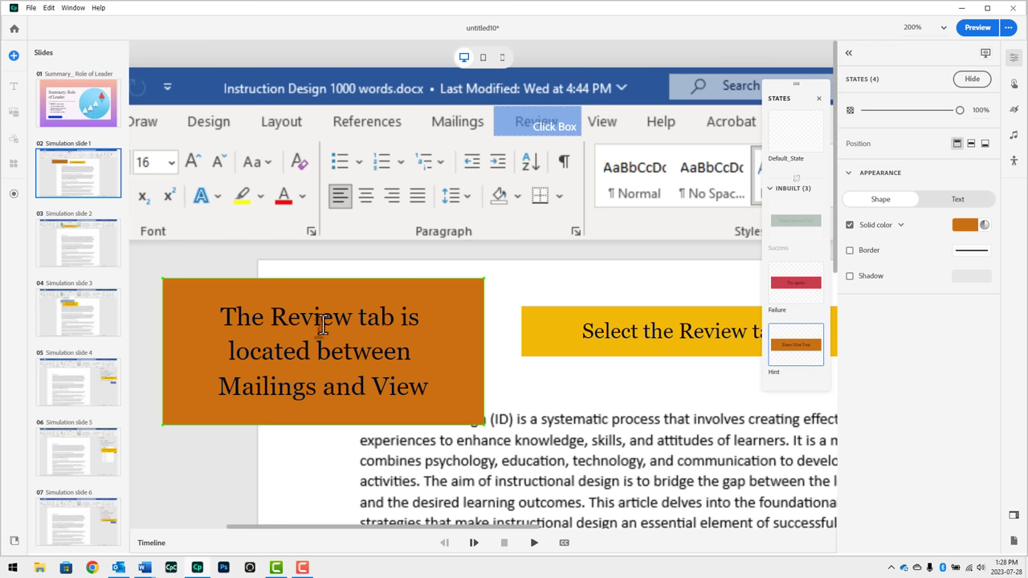
click(971, 80)
- On Simulation slide 2, move the "Select Translate" instruction above the Introduction heading and enlarge the click box around the Translate button
click(78, 240)
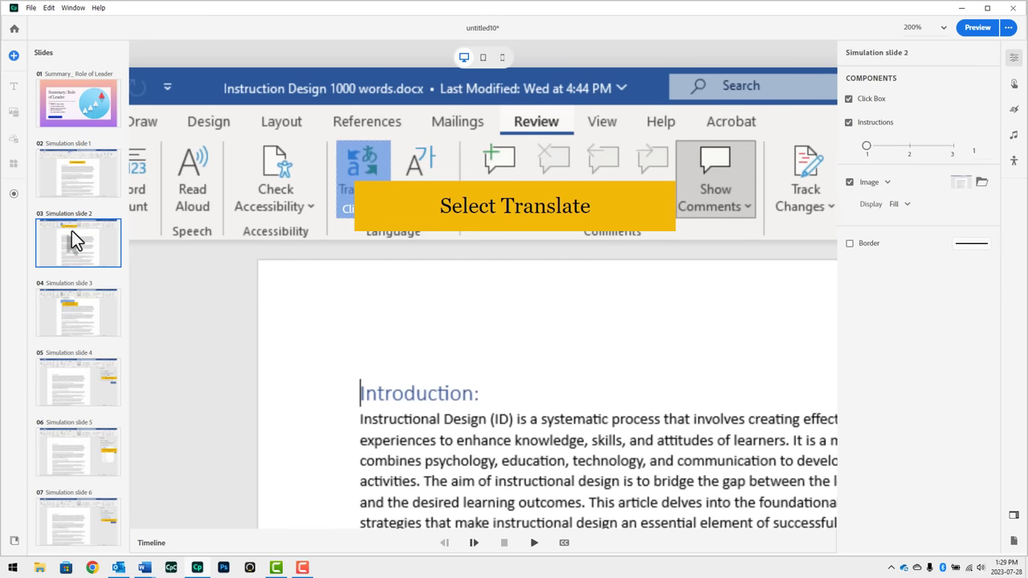
drag(501, 207, 581, 337)
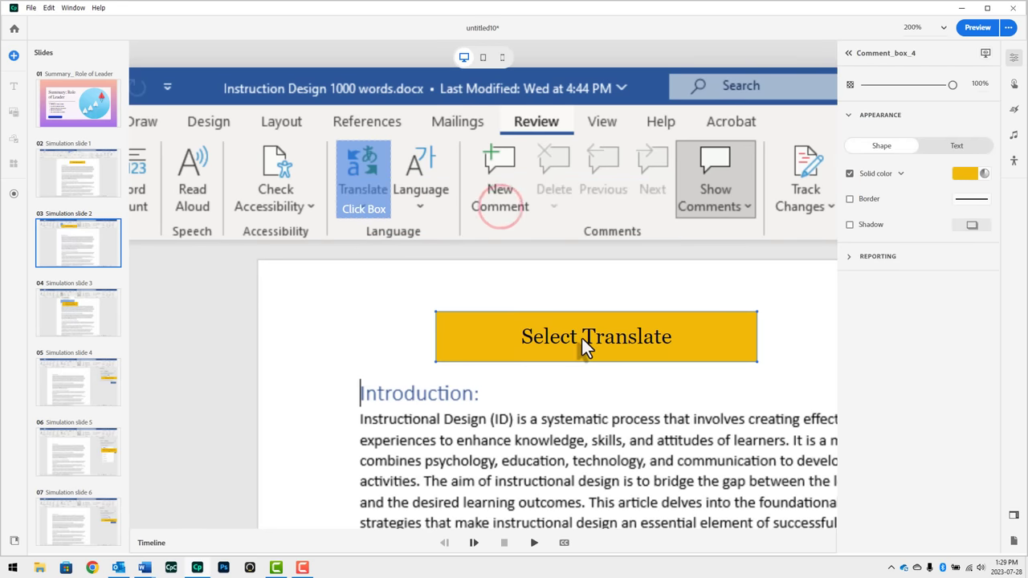
click(355, 182)
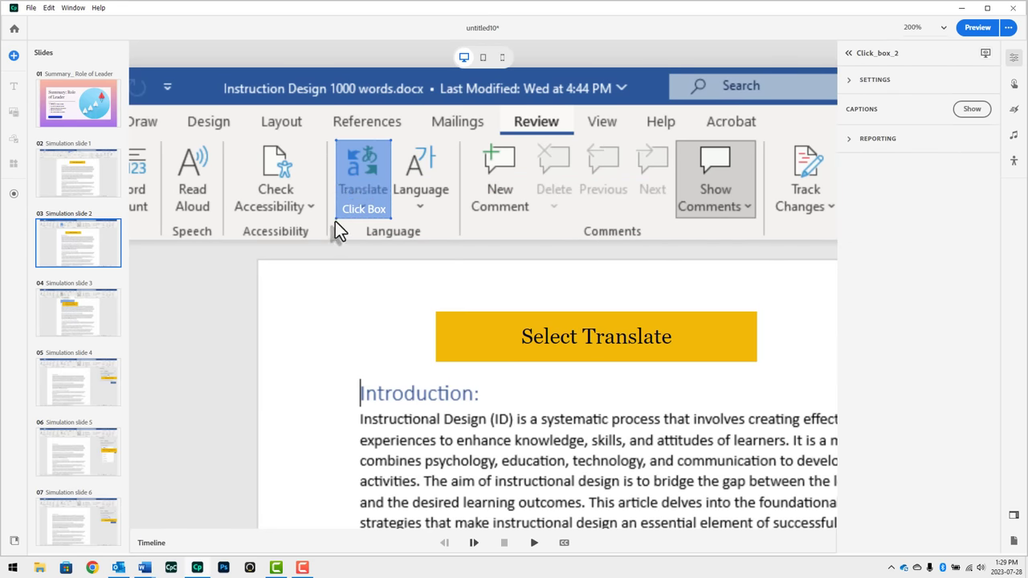
drag(336, 220, 327, 226)
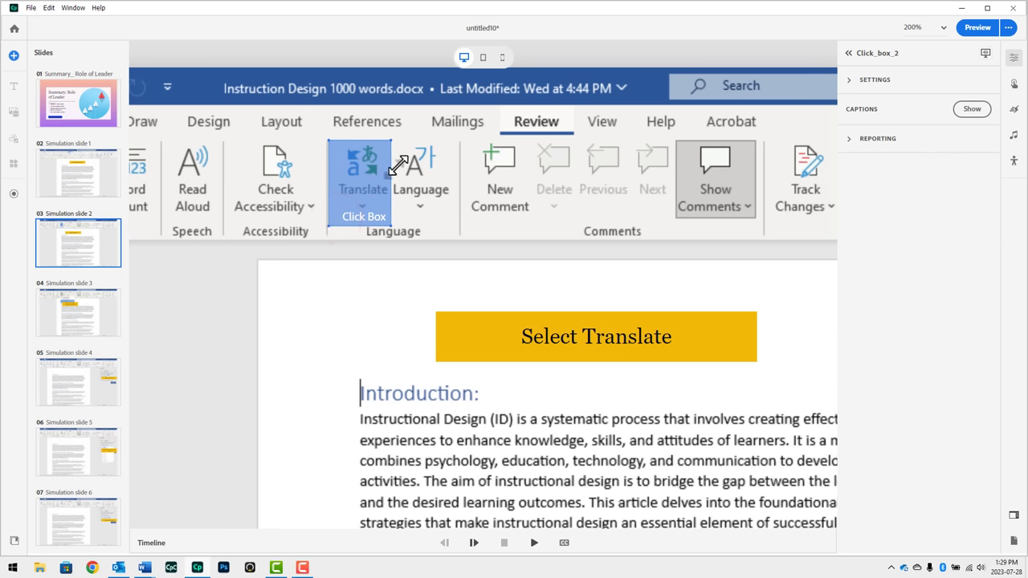
drag(399, 169, 404, 183)
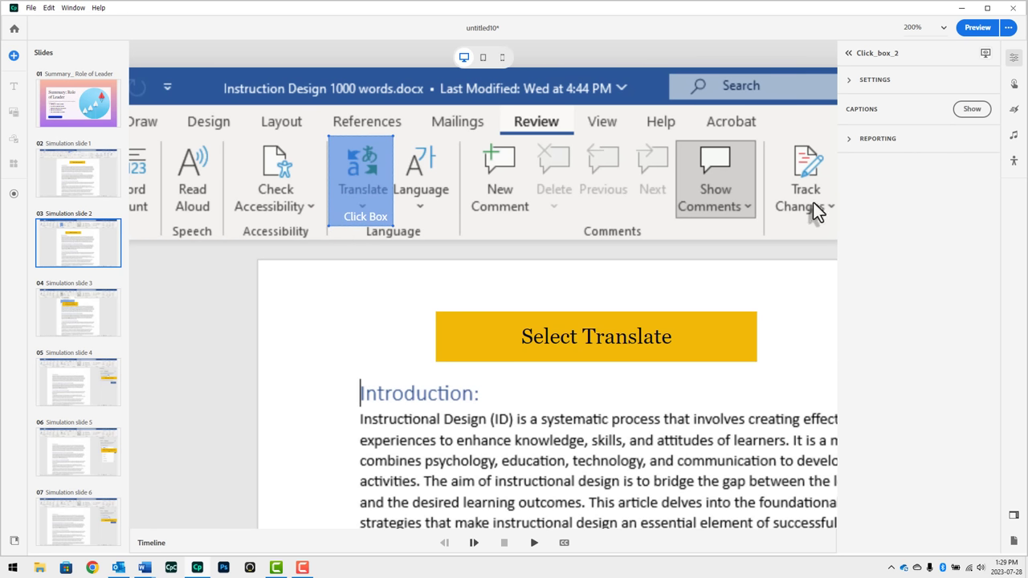
- Show the Translate click box's captions and move the failure and hint captions off the ribbon onto the document area
click(971, 108)
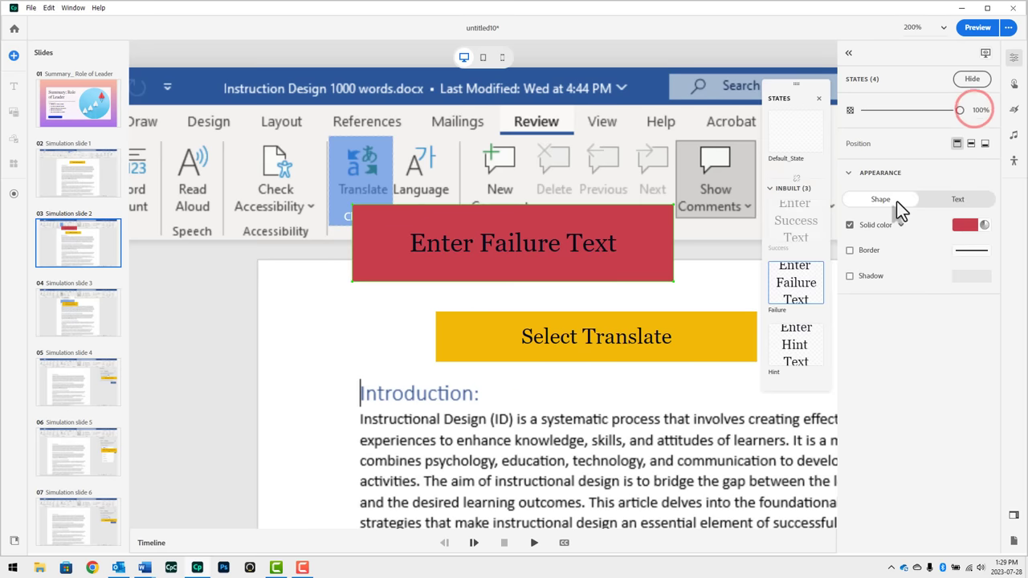
drag(451, 259, 401, 456)
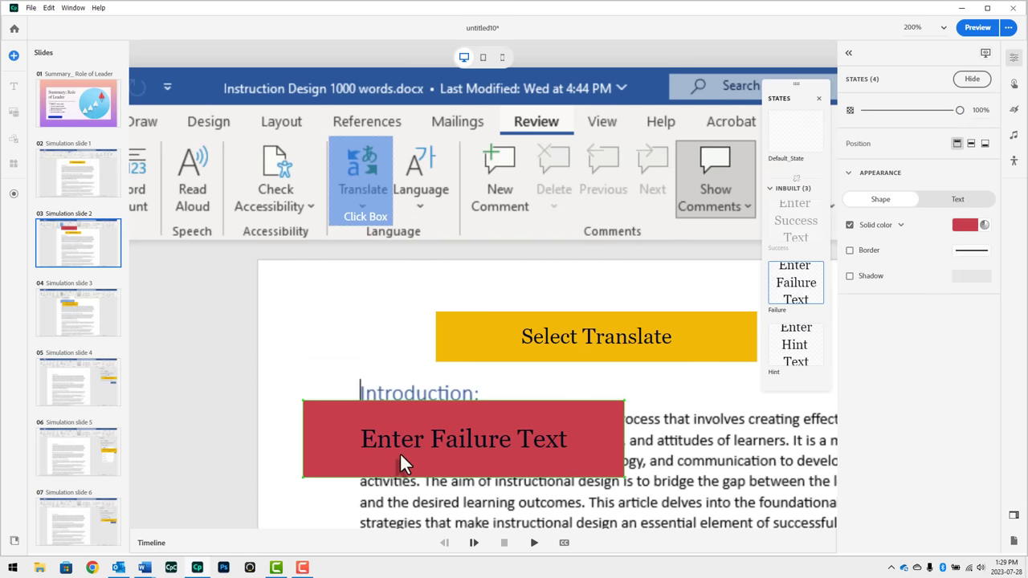
click(811, 344)
drag(501, 251, 315, 433)
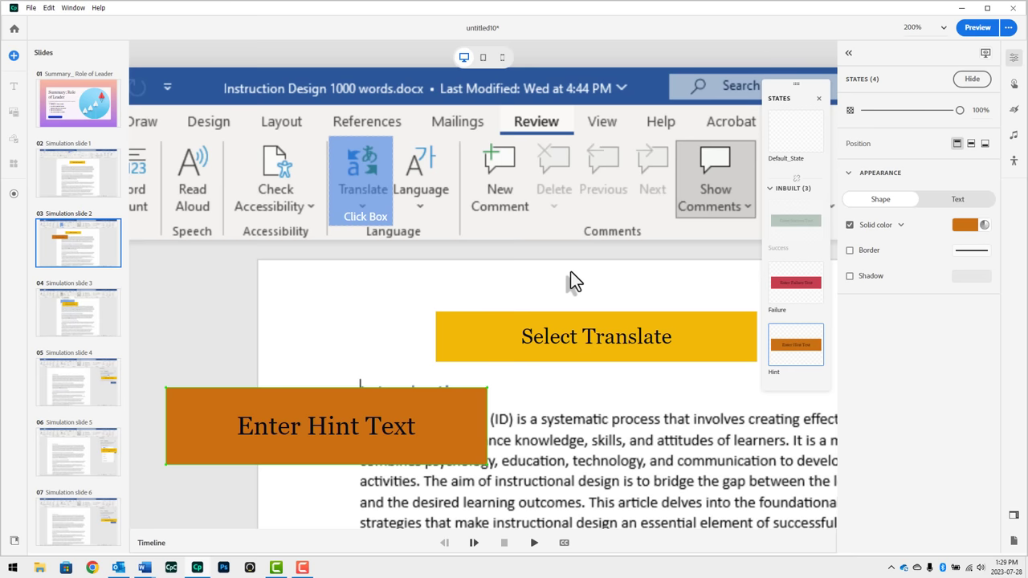
- Preview the project in the browser and play the simulation through Translate and Translate Document into the Translator pane's language selection
click(974, 32)
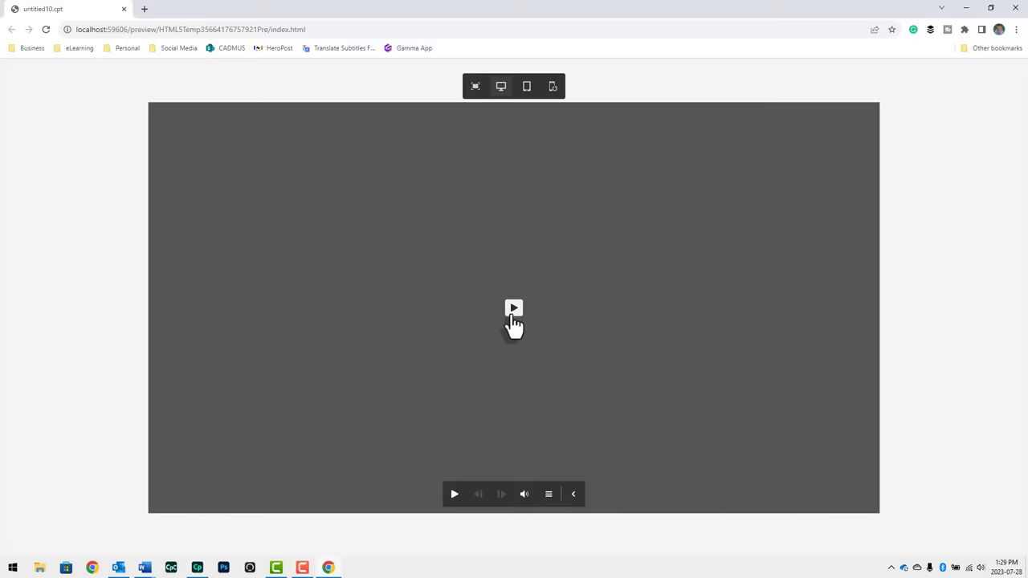
click(512, 312)
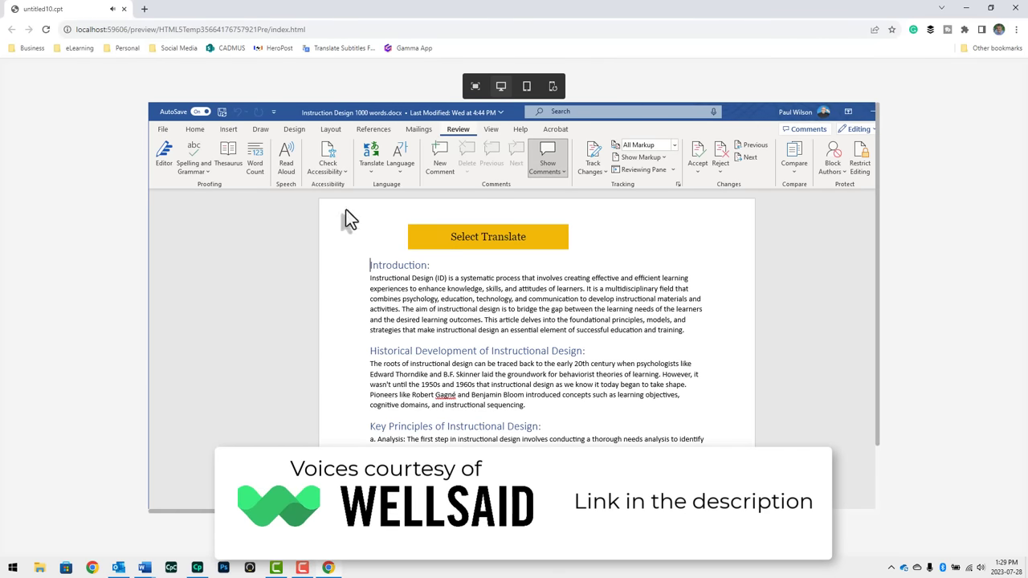
click(371, 158)
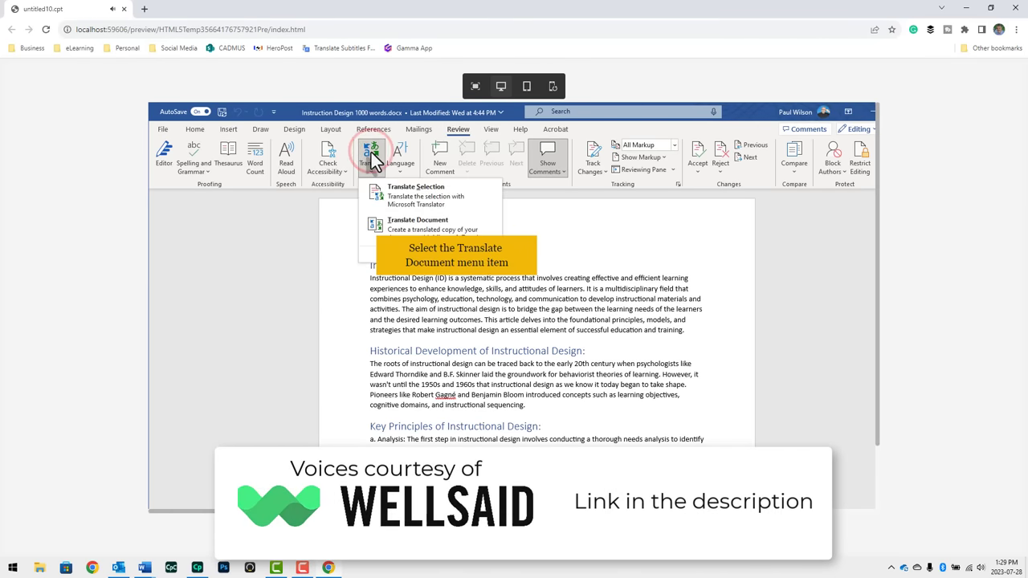
click(395, 222)
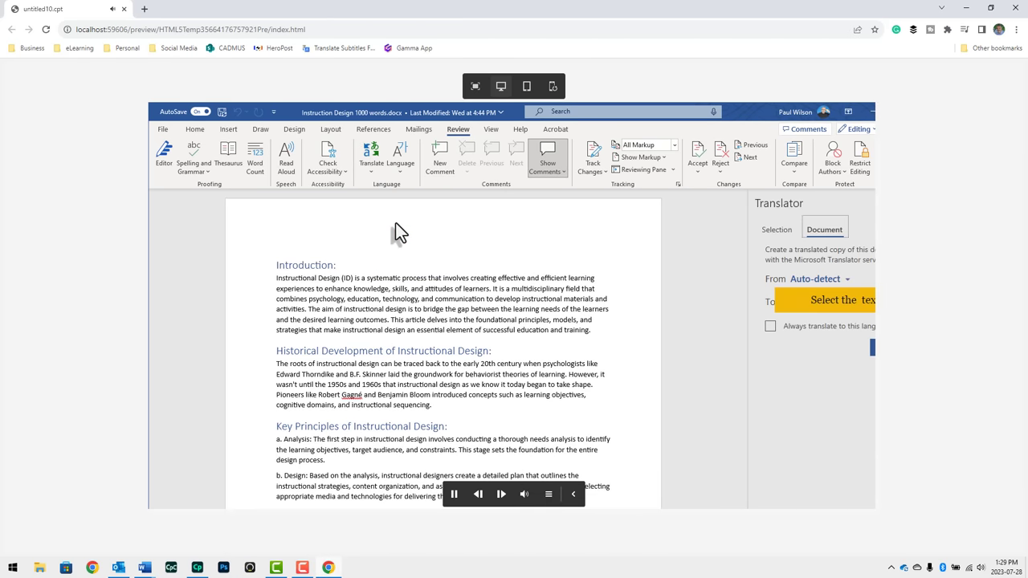
click(848, 280)
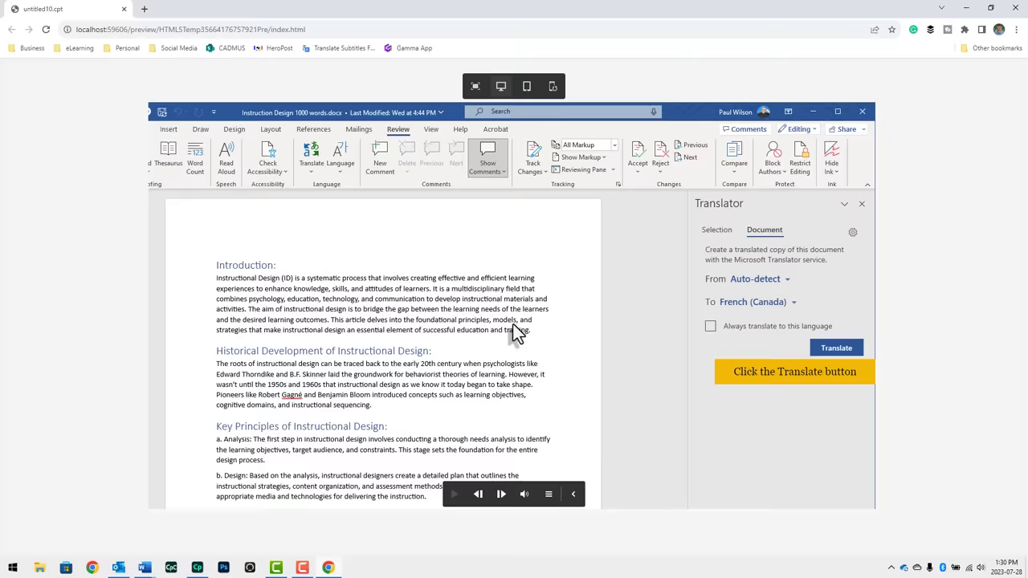
- Switch the preview to tablet size and check the Translator pane at the far side of the slide
click(527, 88)
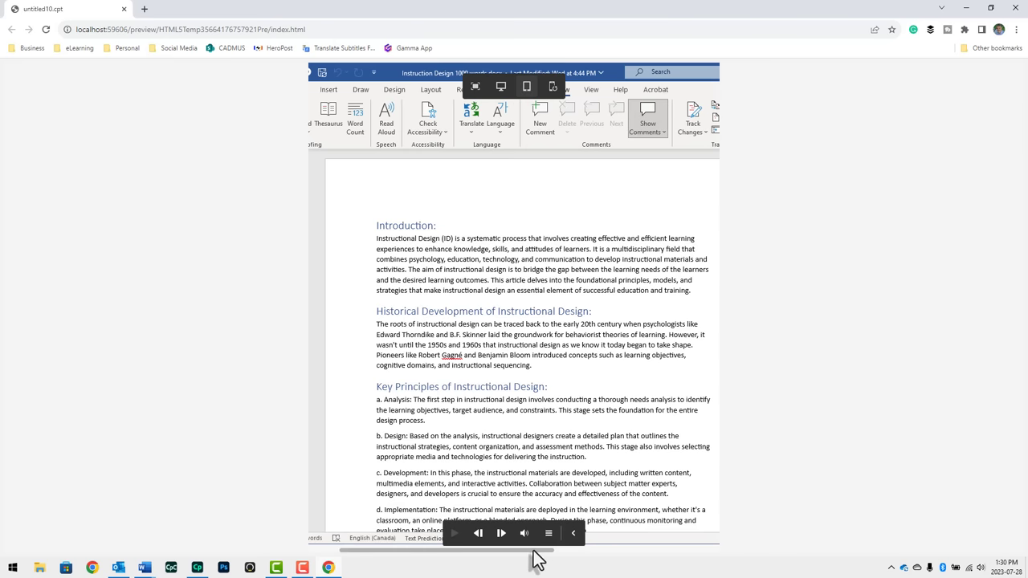
drag(532, 551, 574, 562)
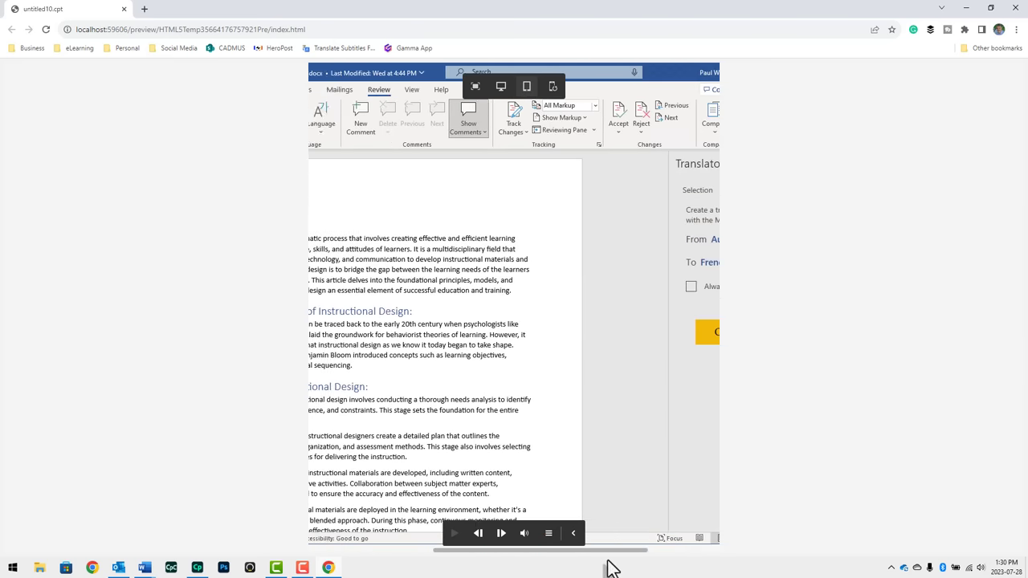
drag(420, 566, 764, 562)
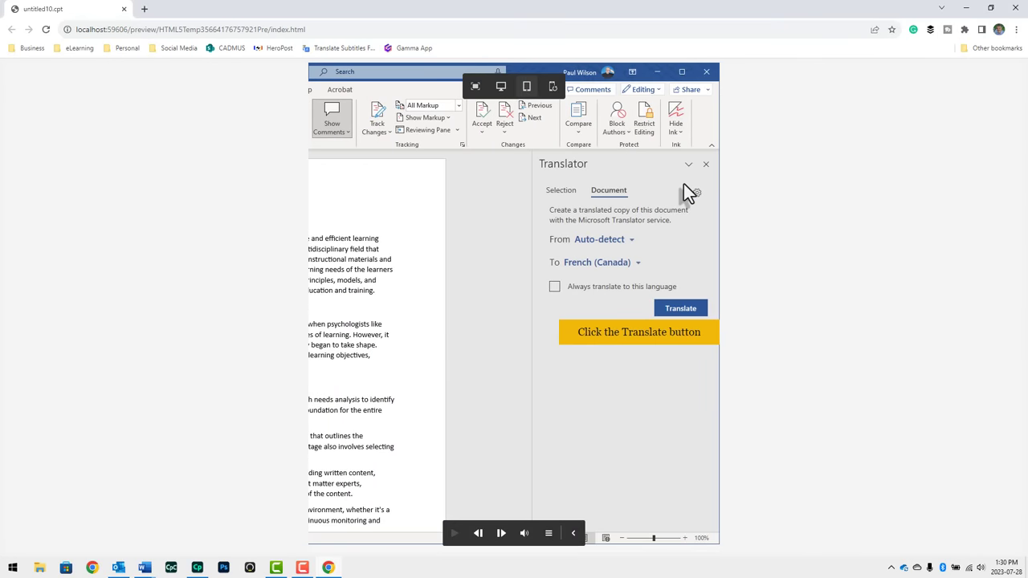
- Switch the preview to phone size, bring the Translator pane into view, and run the simulation's Translate button
click(553, 87)
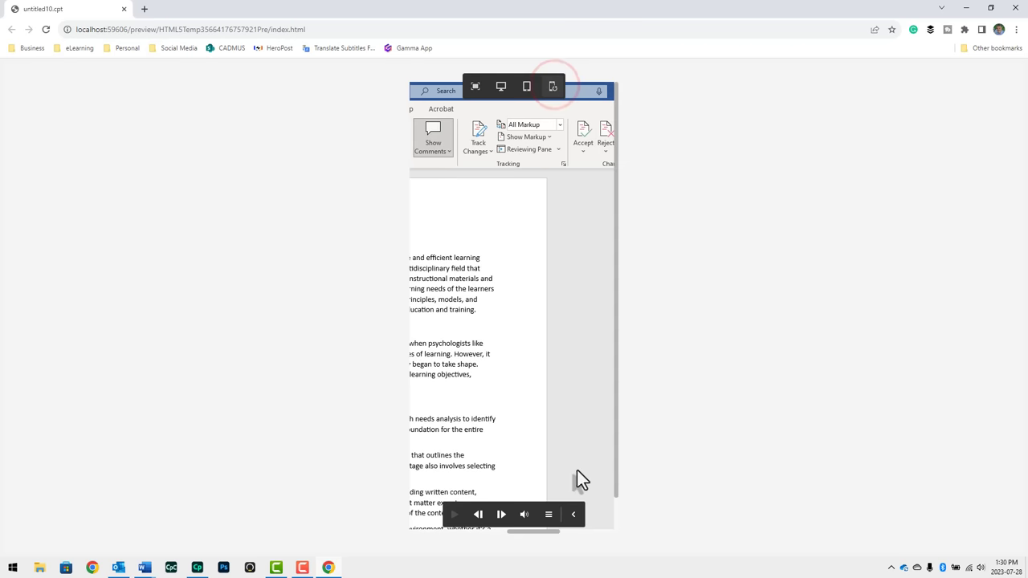
scroll(608, 508, down, 1)
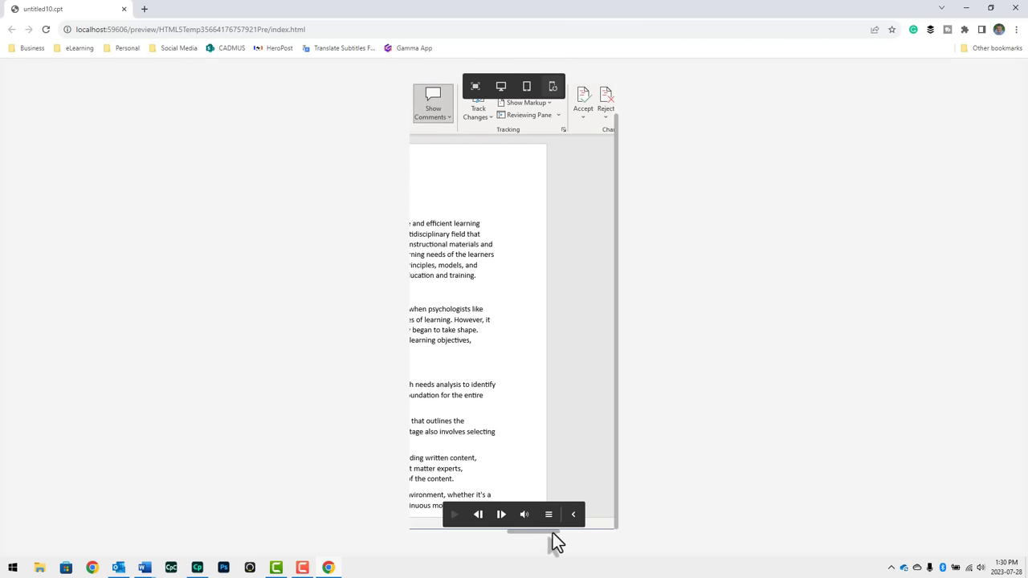
drag(551, 532, 626, 541)
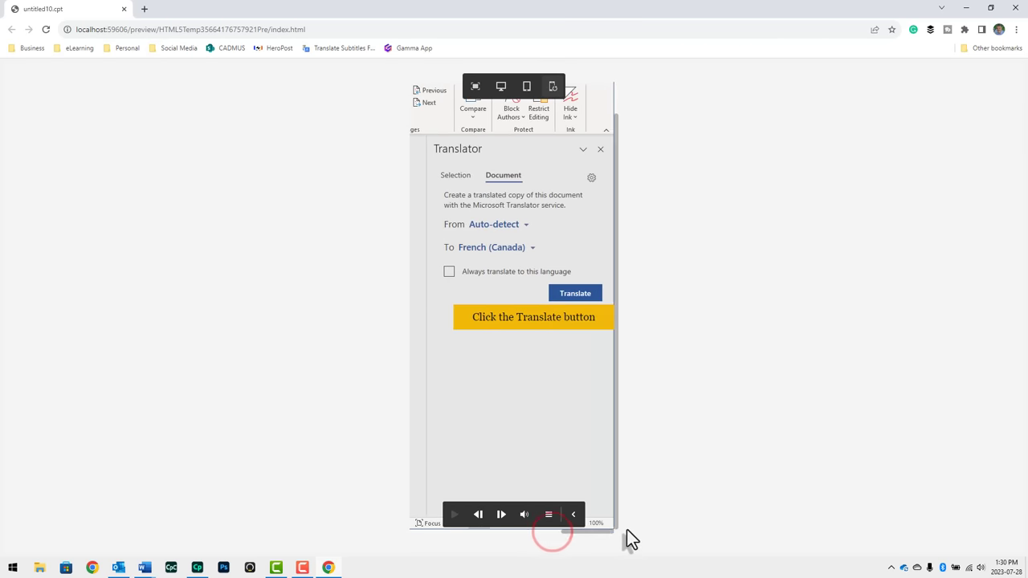
click(581, 294)
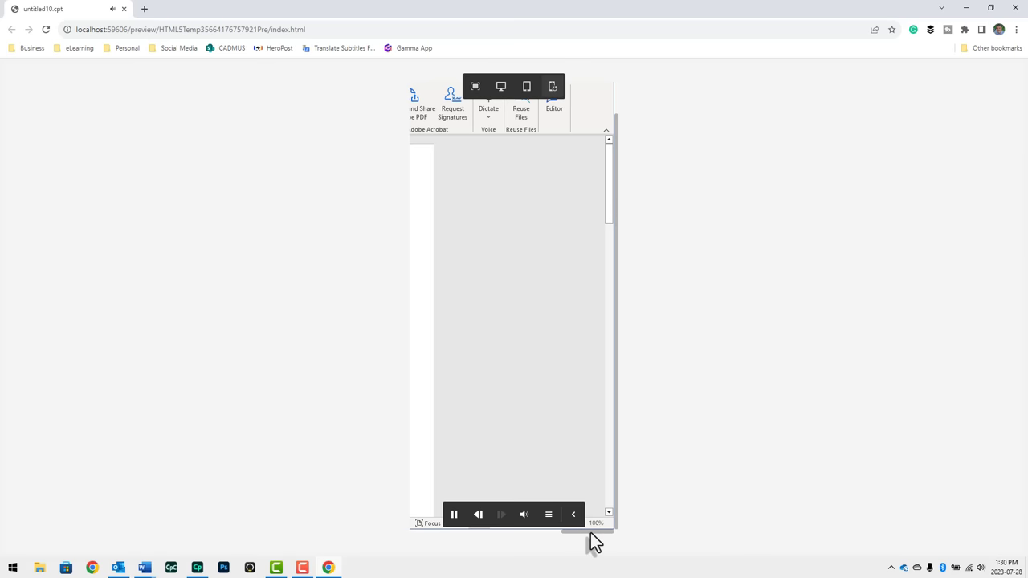